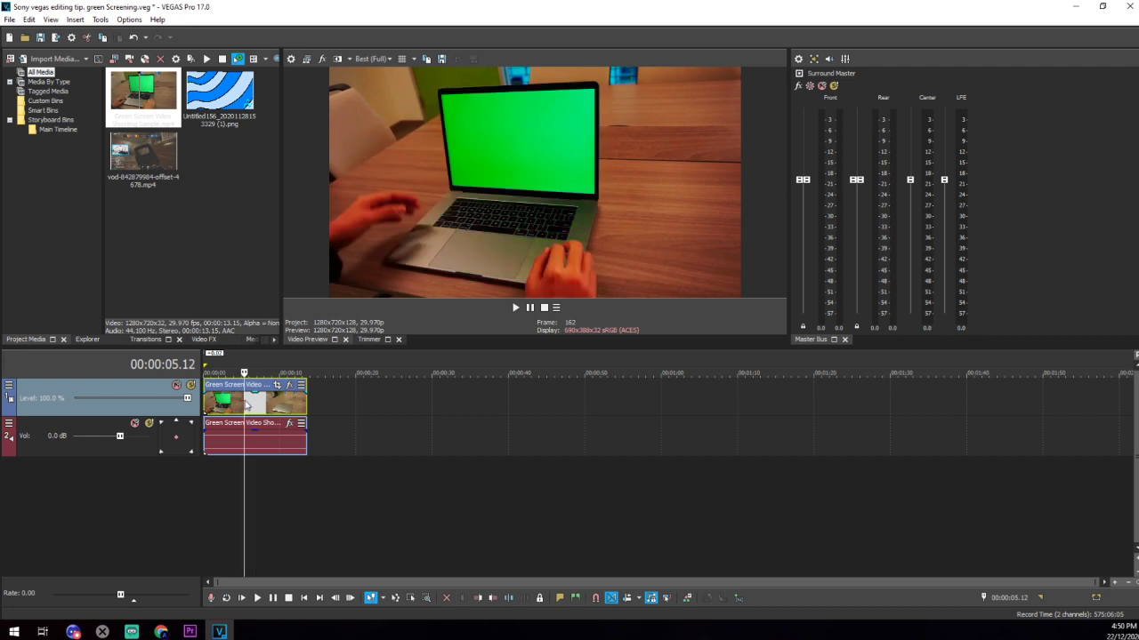
Split the green screen clip at 00:00:05.12, delete the part after the cut and play back the remaining clip
{"action": "key", "text": "s"}
{"action": "key", "text": "Delete"}
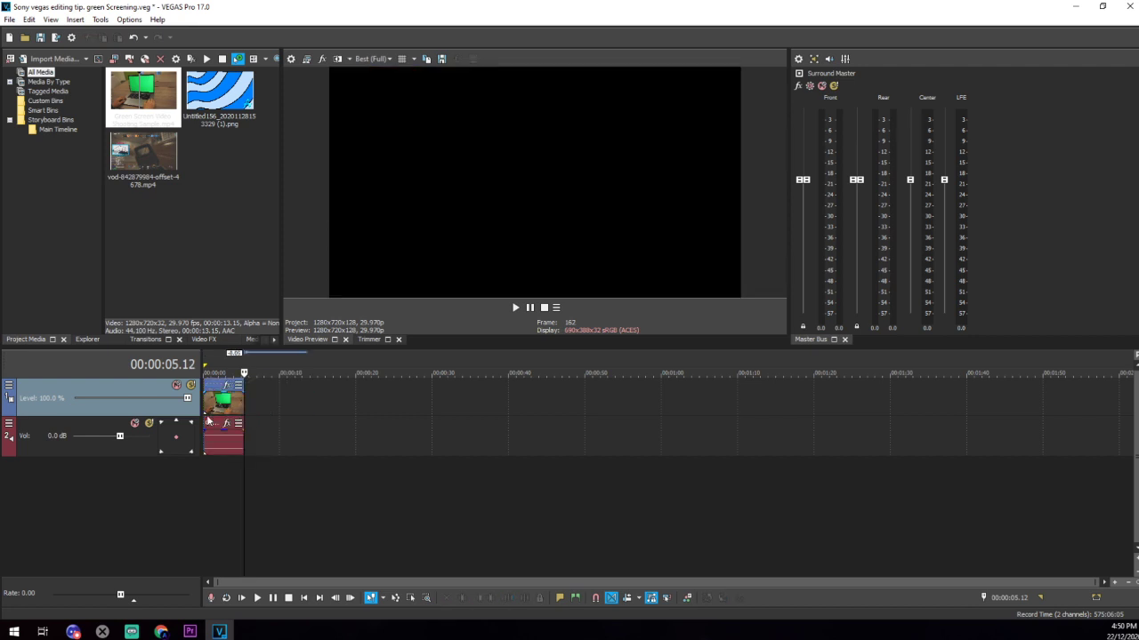
{"action": "left_click", "coordinate": [207, 467]}
{"action": "key", "text": "space"}
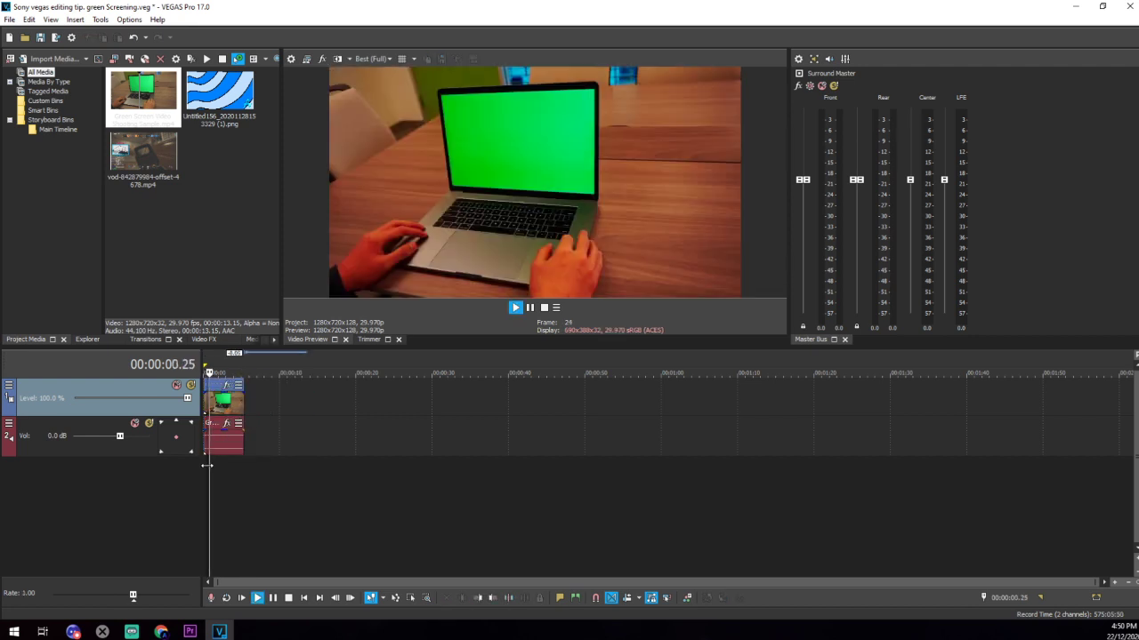
{"action": "key", "text": "space"}
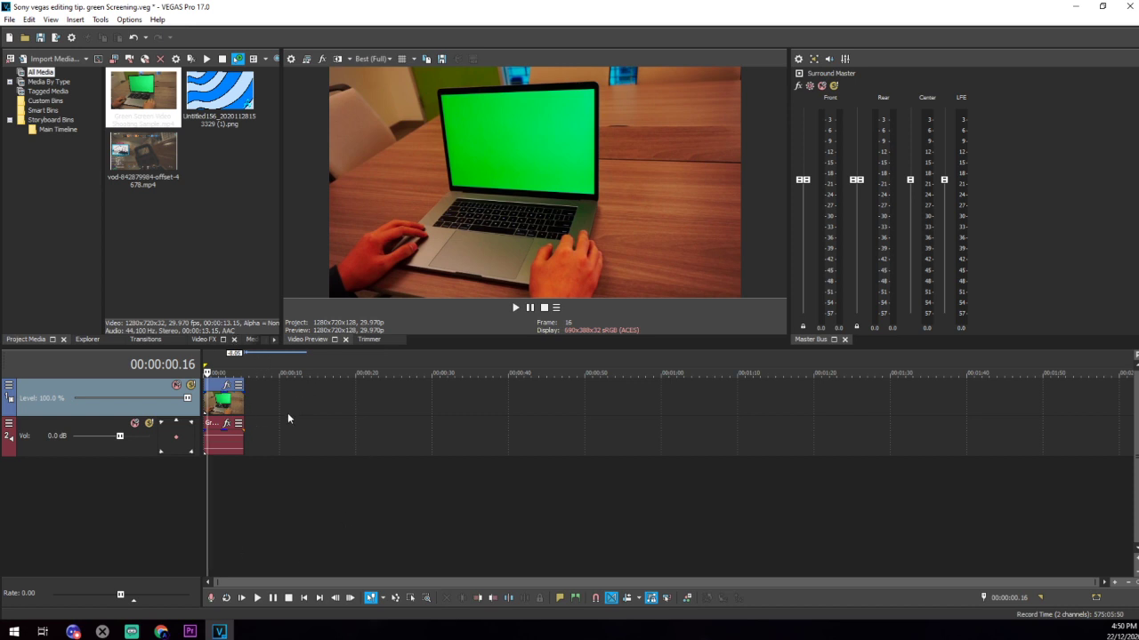
Insert a new video track above the existing one and move the green screen clip's video onto it
{"action": "right_click", "coordinate": [233, 500]}
{"action": "left_click", "coordinate": [314, 541]}
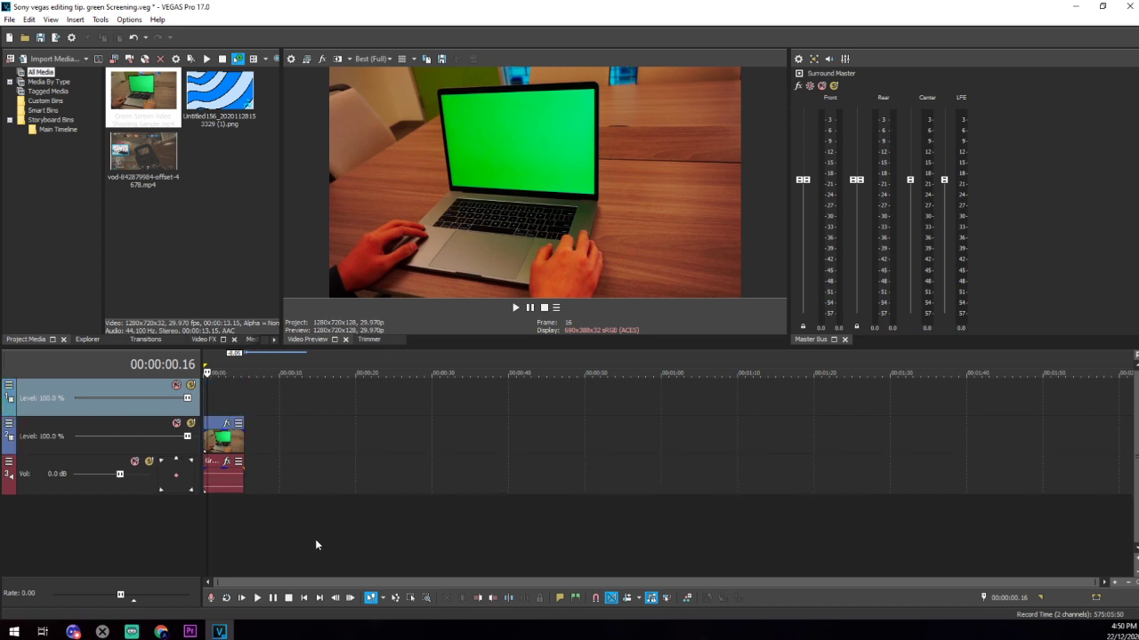
{"action": "left_click_drag", "start_coordinate": [220, 444], "coordinate": [219, 405]}
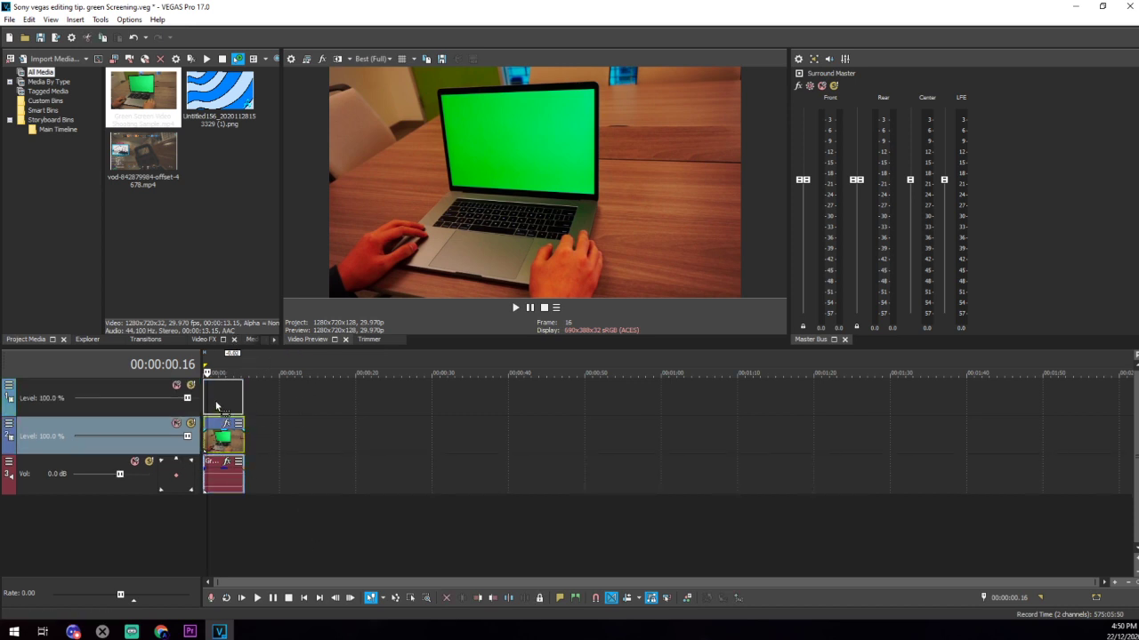
{"action": "left_click", "coordinate": [240, 368]}
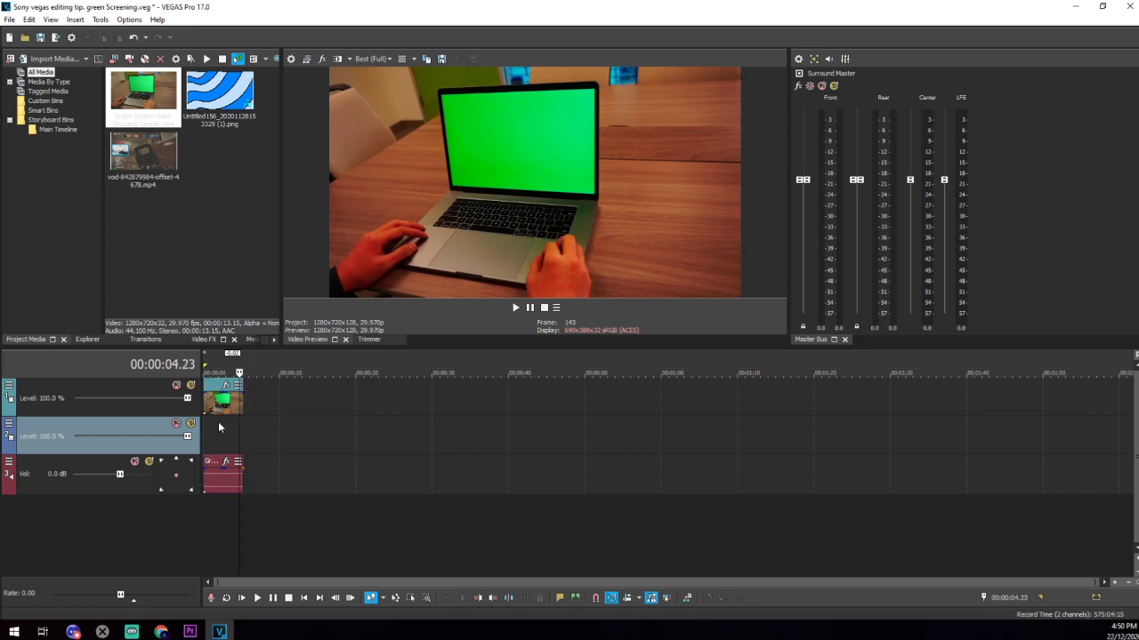
{"action": "left_click", "coordinate": [273, 516]}
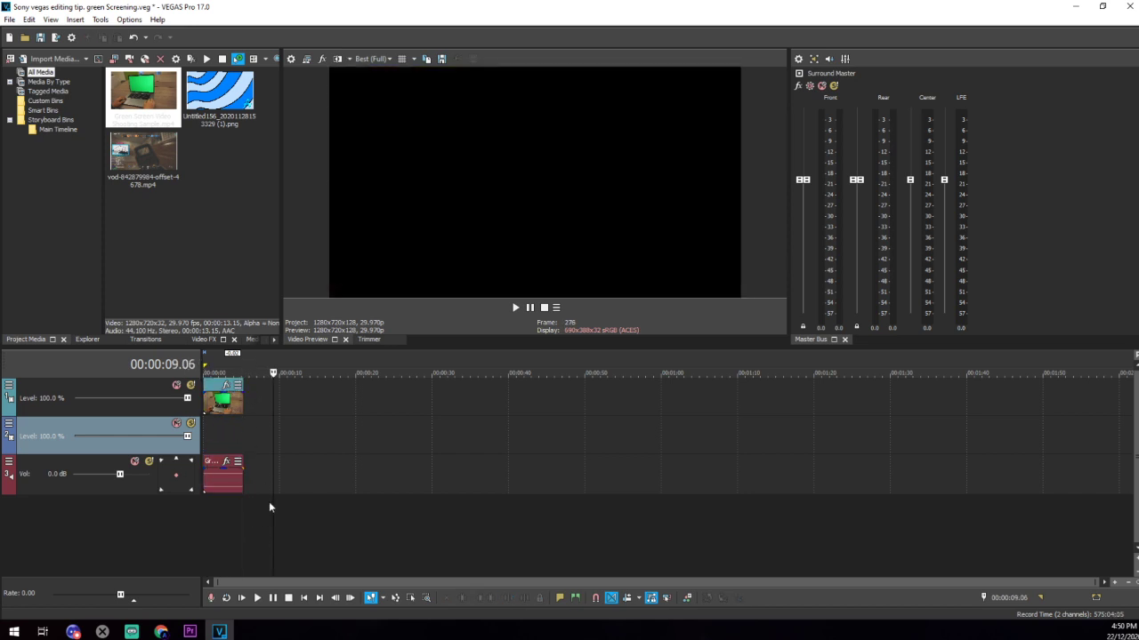
Apply the Chroma Keyer effect with the Green Screen preset to the laptop clip on the upper video track
{"action": "left_click", "coordinate": [210, 412]}
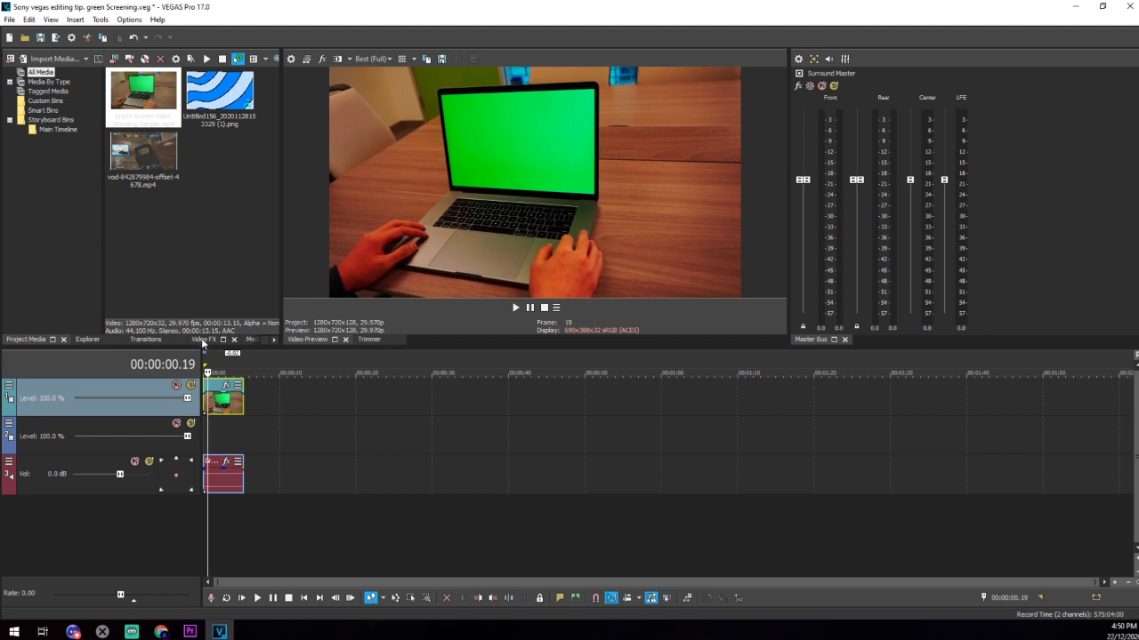
{"action": "left_click", "coordinate": [203, 340]}
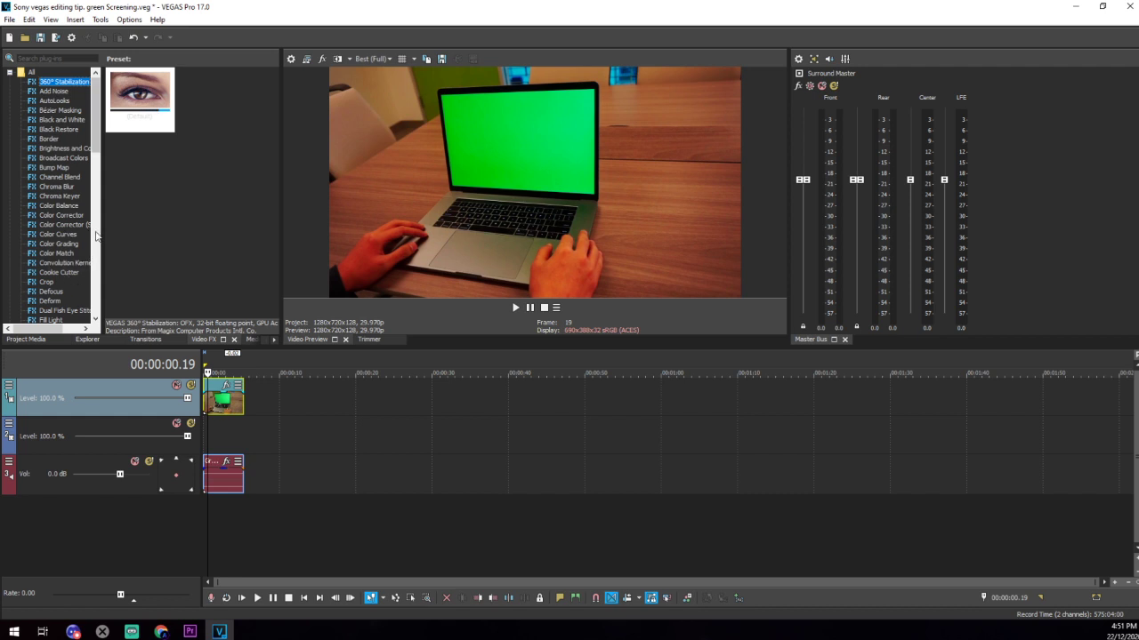
{"action": "left_click_drag", "start_coordinate": [97, 235], "coordinate": [129, 238]}
{"action": "left_click", "coordinate": [76, 197]}
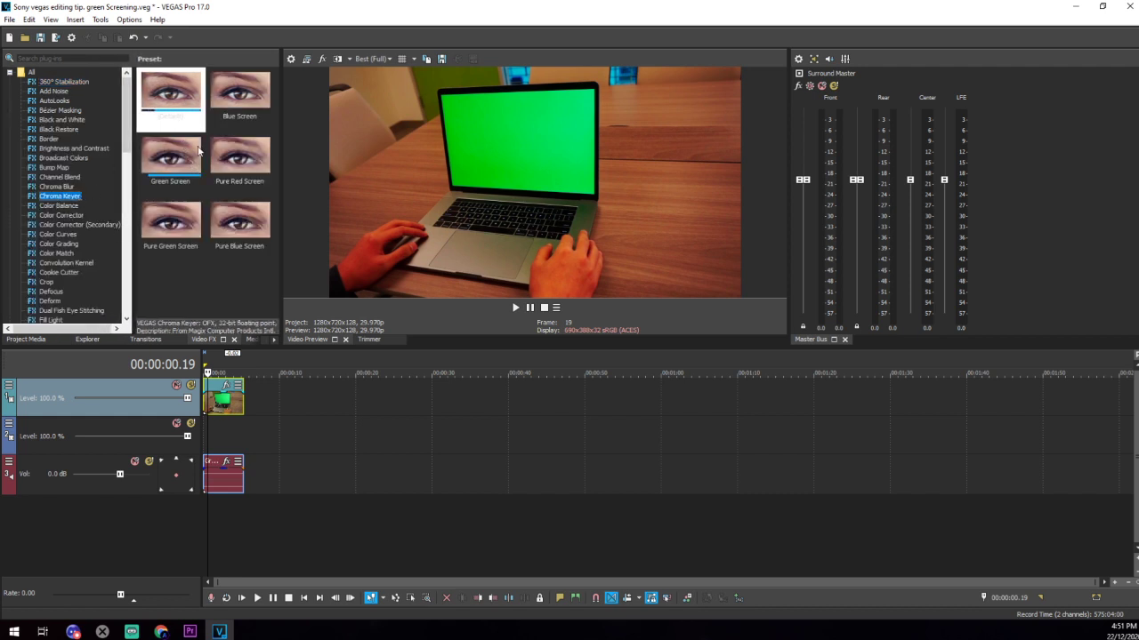
{"action": "left_click_drag", "start_coordinate": [175, 149], "coordinate": [236, 403]}
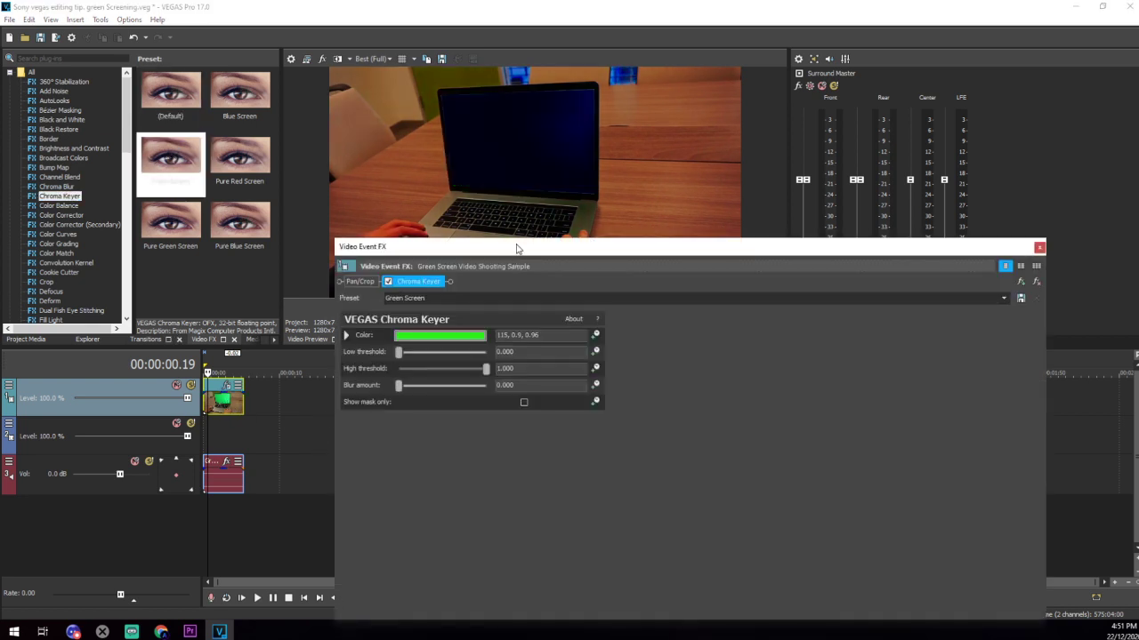
{"action": "left_click_drag", "start_coordinate": [516, 248], "coordinate": [596, 226]}
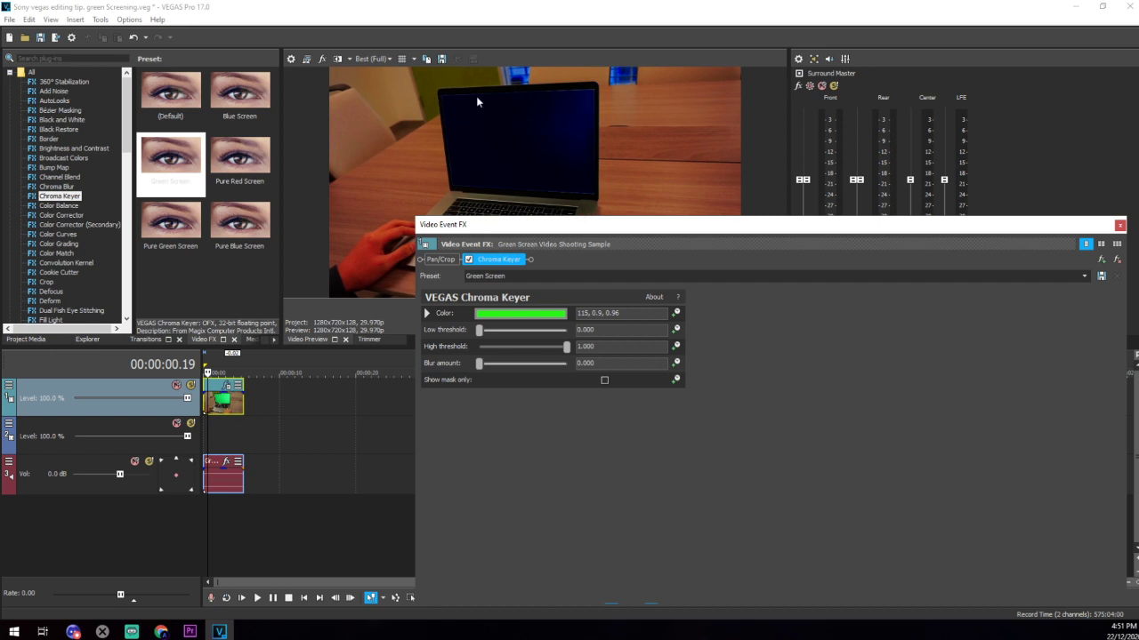
Raise the Chroma Keyer's low threshold and lower its high threshold so the laptop's green screen keys out fully
{"action": "left_click_drag", "start_coordinate": [481, 334], "coordinate": [560, 347]}
{"action": "left_click", "coordinate": [530, 346]}
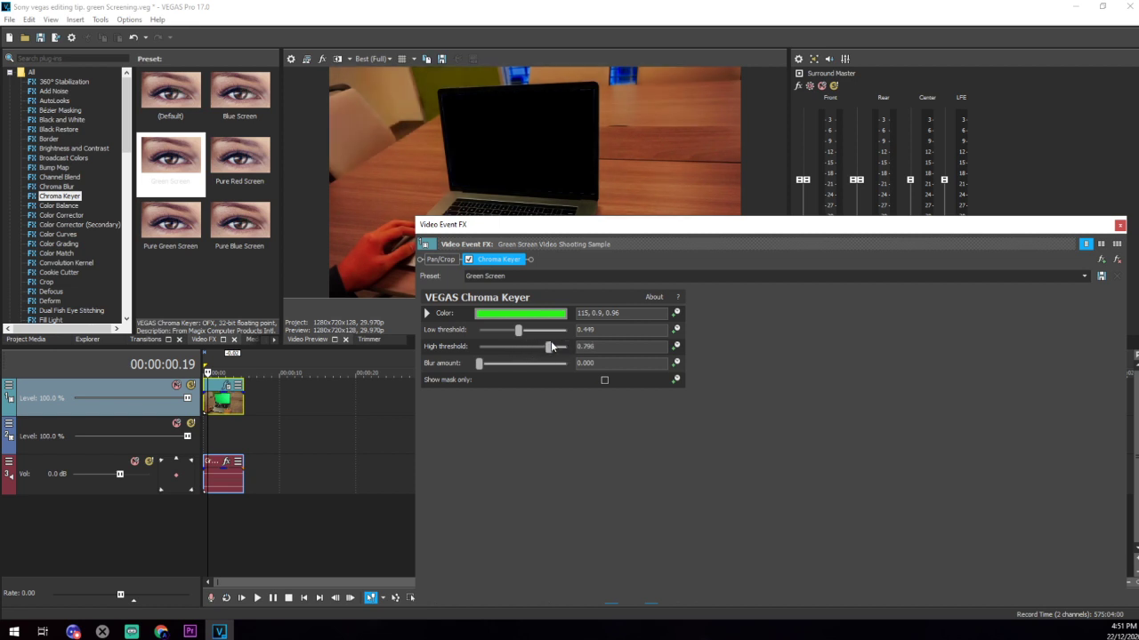
{"action": "left_click_drag", "start_coordinate": [552, 346], "coordinate": [514, 330]}
{"action": "left_click", "coordinate": [1119, 225]}
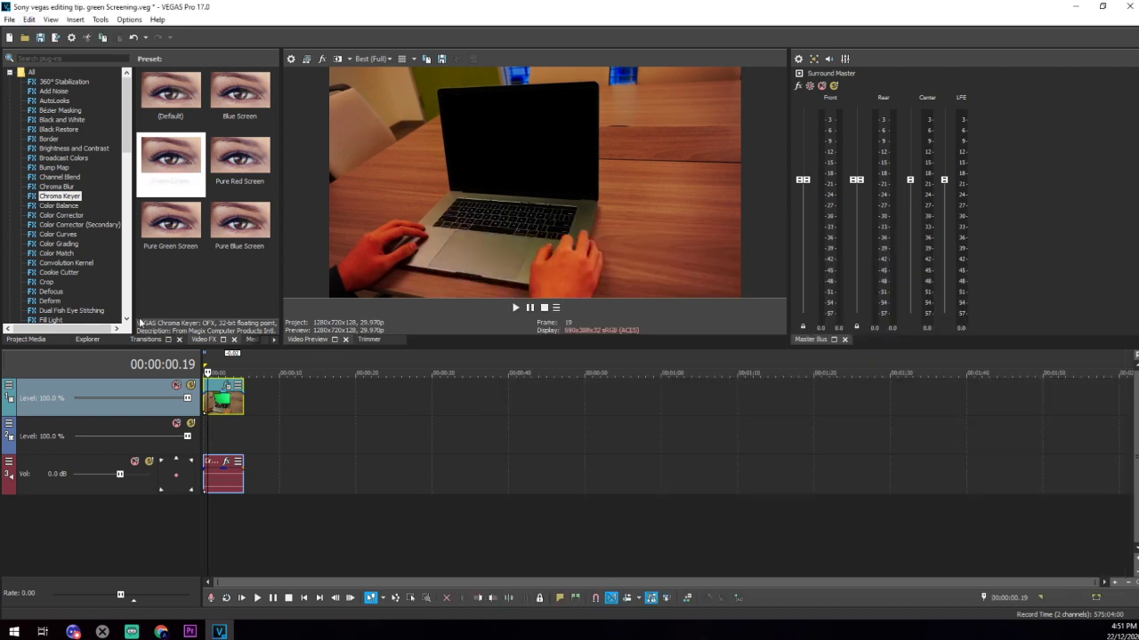
{"action": "left_click", "coordinate": [48, 337]}
{"action": "left_click_drag", "start_coordinate": [225, 107], "coordinate": [229, 434]}
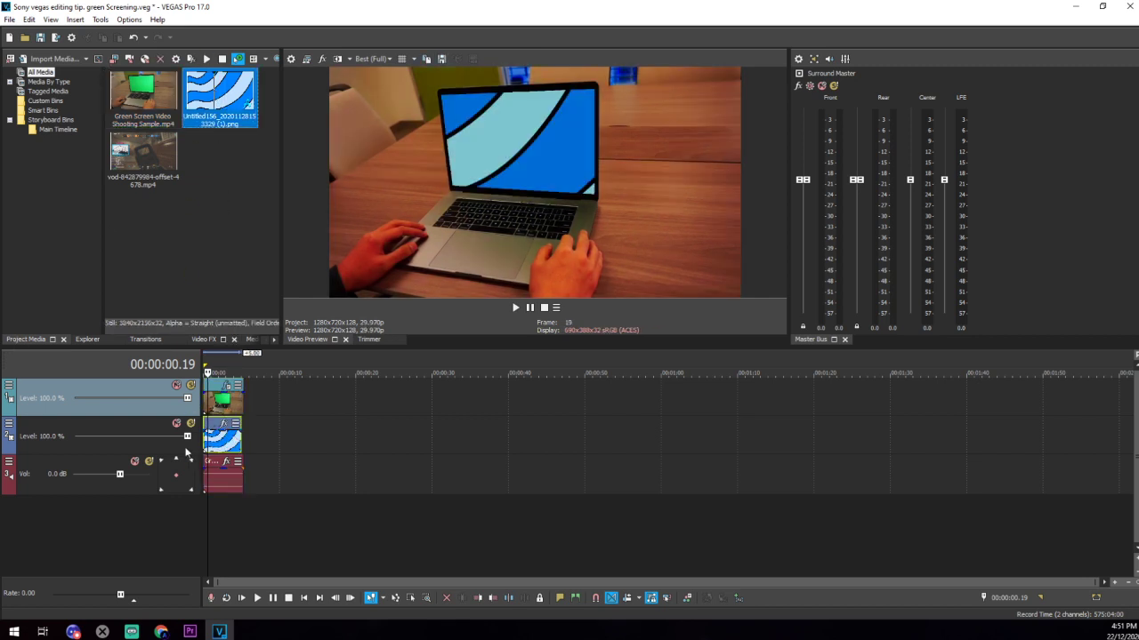
{"action": "left_click", "coordinate": [205, 416]}
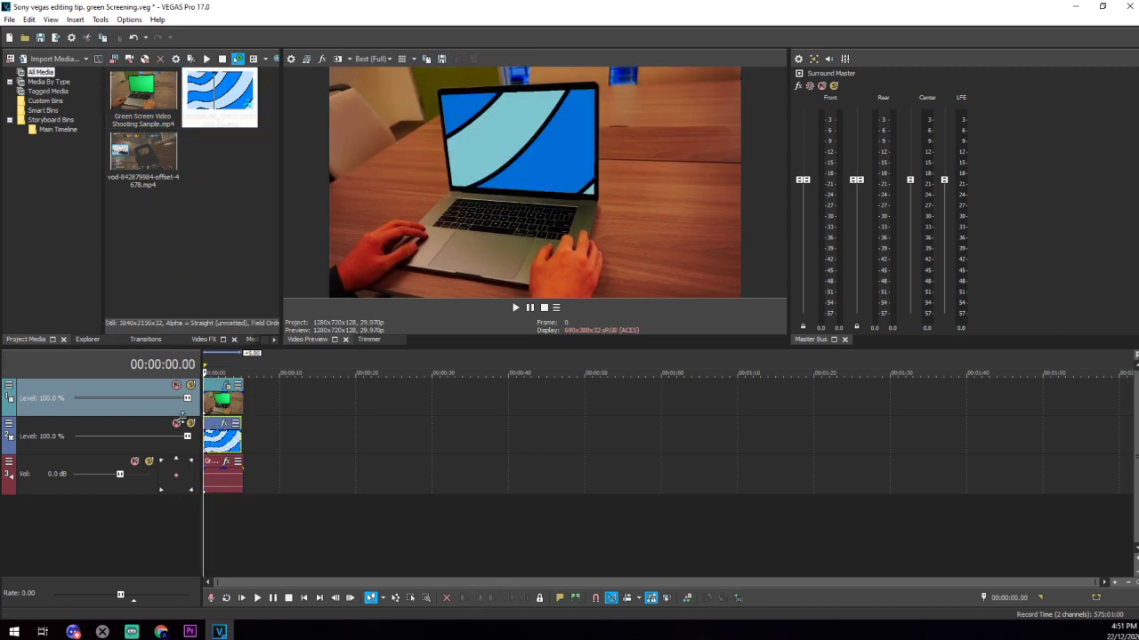
{"action": "key", "text": "space"}
{"action": "key", "text": "space"}
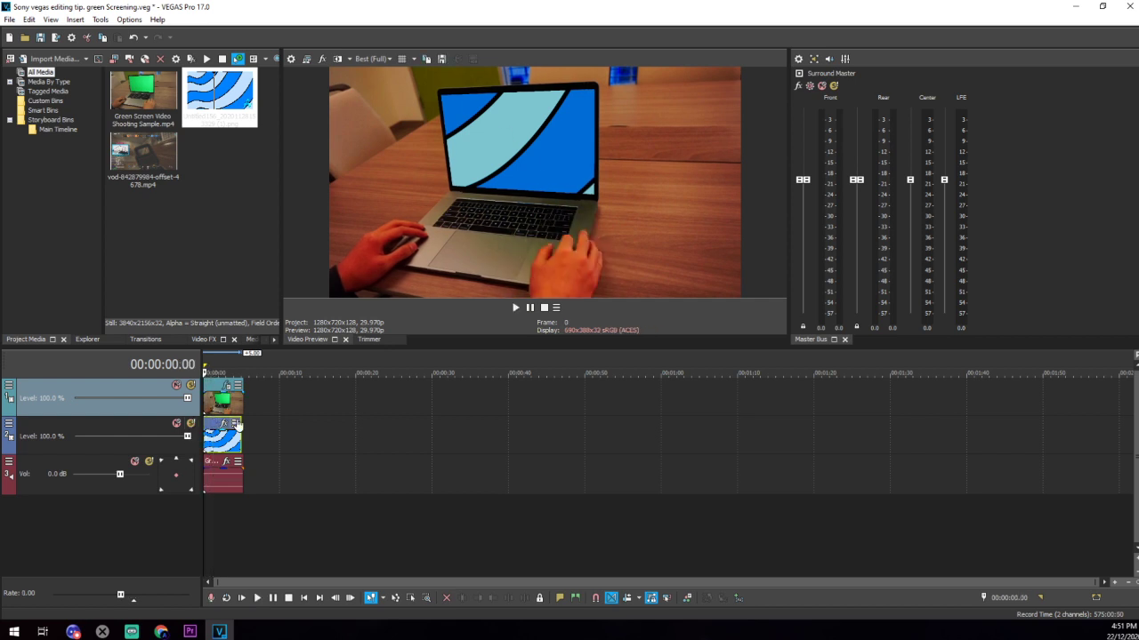
Enlarge the wave image's pan/crop frame to about 6,720 × 3,773 and shift it toward the laptop screen
{"action": "scroll", "coordinate": [230, 436], "scroll_direction": "up", "scroll_amount": 5}
{"action": "scroll", "coordinate": [229, 436], "scroll_direction": "up", "scroll_amount": 2}
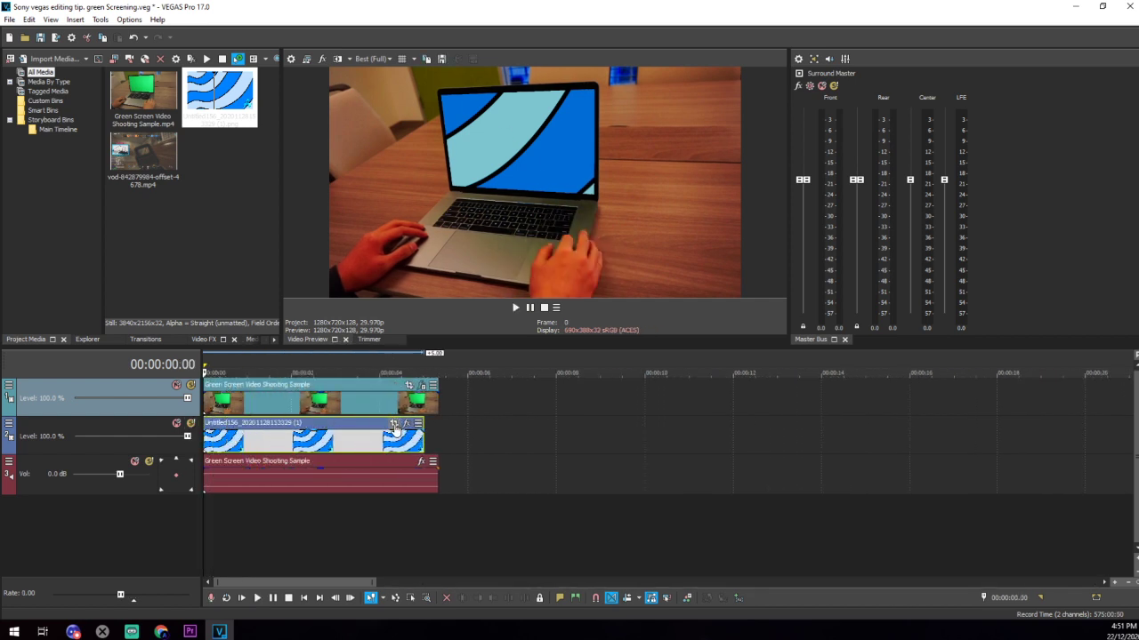
{"action": "left_click", "coordinate": [395, 424]}
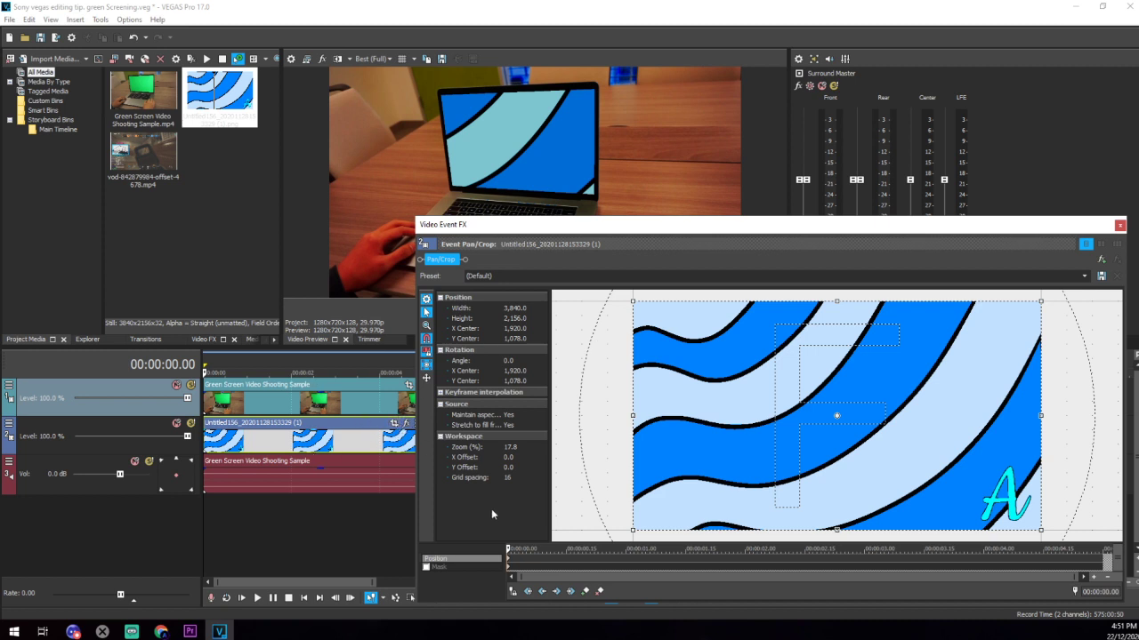
{"action": "scroll", "coordinate": [583, 464], "scroll_direction": "down", "scroll_amount": 5}
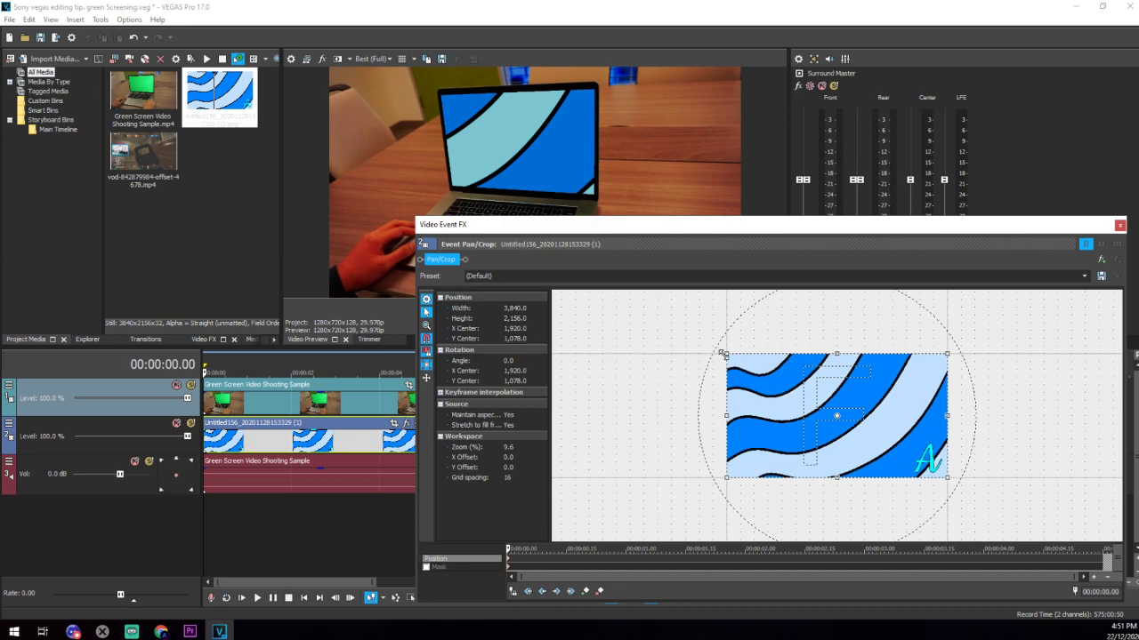
{"action": "left_click_drag", "start_coordinate": [720, 353], "coordinate": [640, 294]}
{"action": "mouse_move", "coordinate": [737, 401]}
{"action": "left_mouse_down"}
{"action": "mouse_move", "coordinate": [721, 401]}
{"action": "mouse_move", "coordinate": [734, 409]}
{"action": "left_mouse_up"}
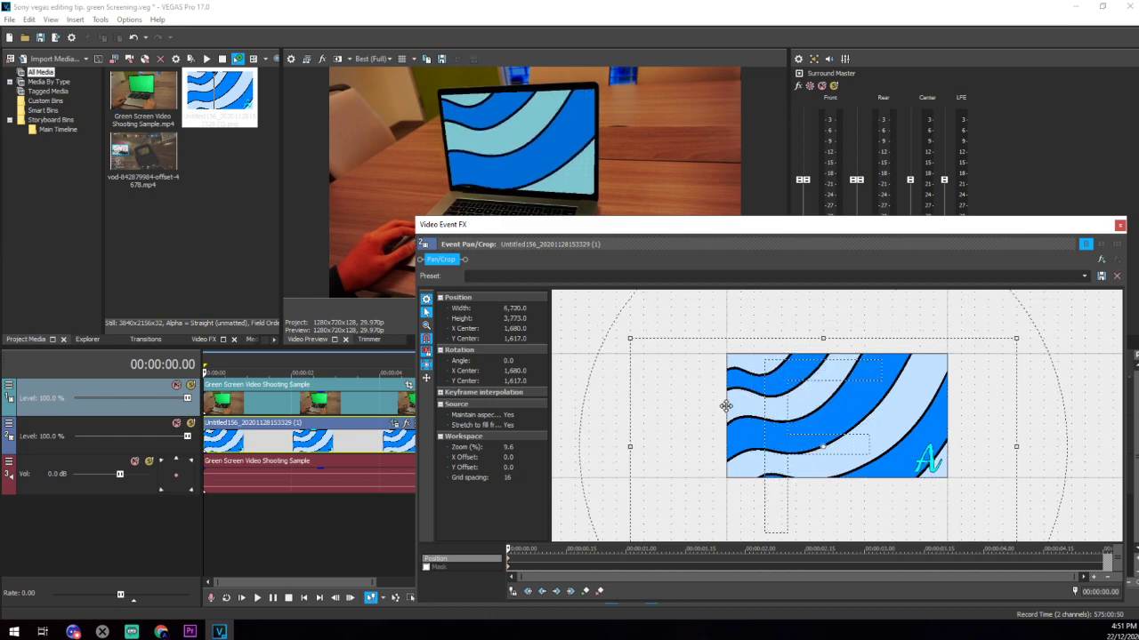
Turn off the aspect ratio lock and size about center, and fit the image's crop frame at about 7,073 × 4,012, centred at 2,747.3, 1,923.2
{"action": "left_click", "coordinate": [426, 352]}
{"action": "left_click", "coordinate": [426, 365]}
{"action": "left_click_drag", "start_coordinate": [727, 394], "coordinate": [904, 437]}
{"action": "left_click_drag", "start_coordinate": [704, 352], "coordinate": [684, 336]}
{"action": "left_click_drag", "start_coordinate": [727, 378], "coordinate": [719, 389]}
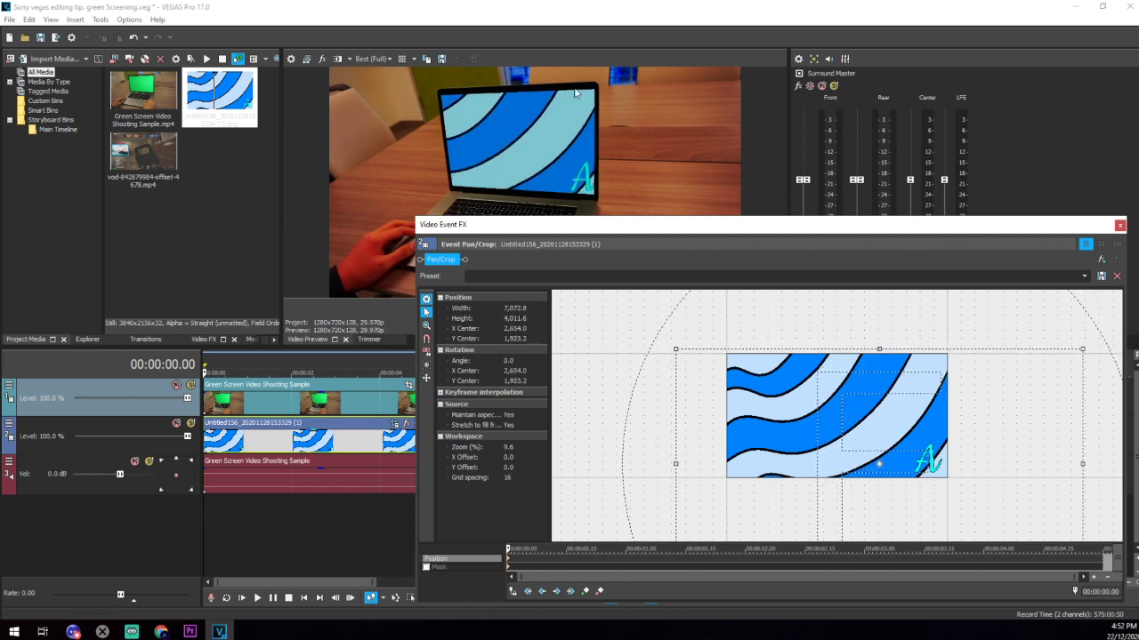
{"action": "left_click_drag", "start_coordinate": [816, 380], "coordinate": [821, 378]}
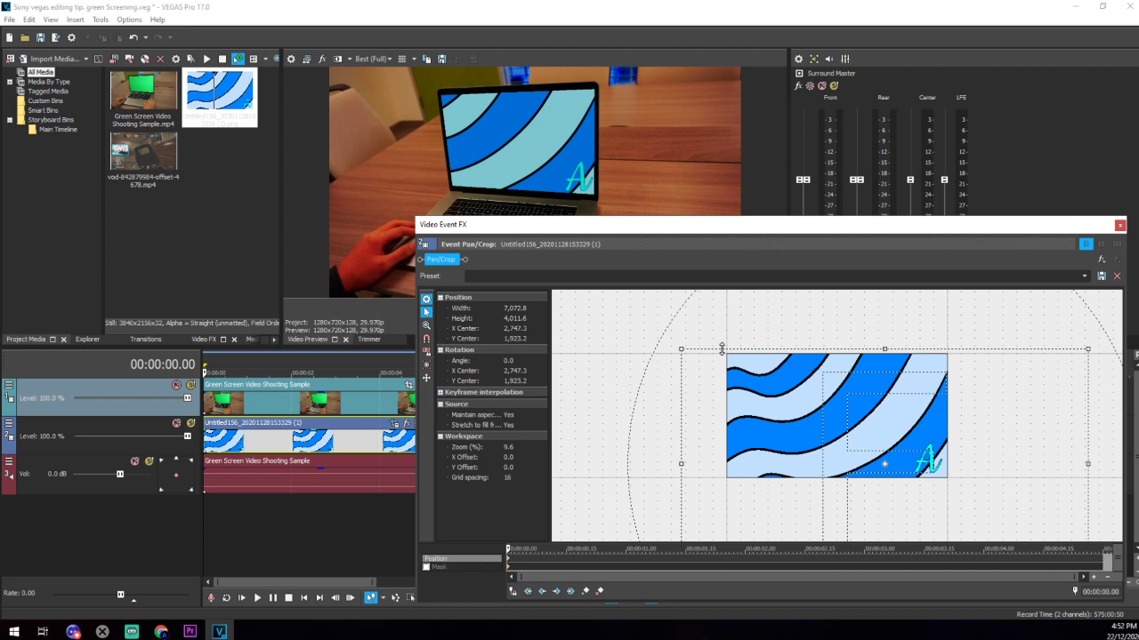
Close the image's pan/crop settings and play back the timeline to check the image on the laptop screen
{"action": "left_click", "coordinate": [1121, 226]}
{"action": "key", "text": "space"}
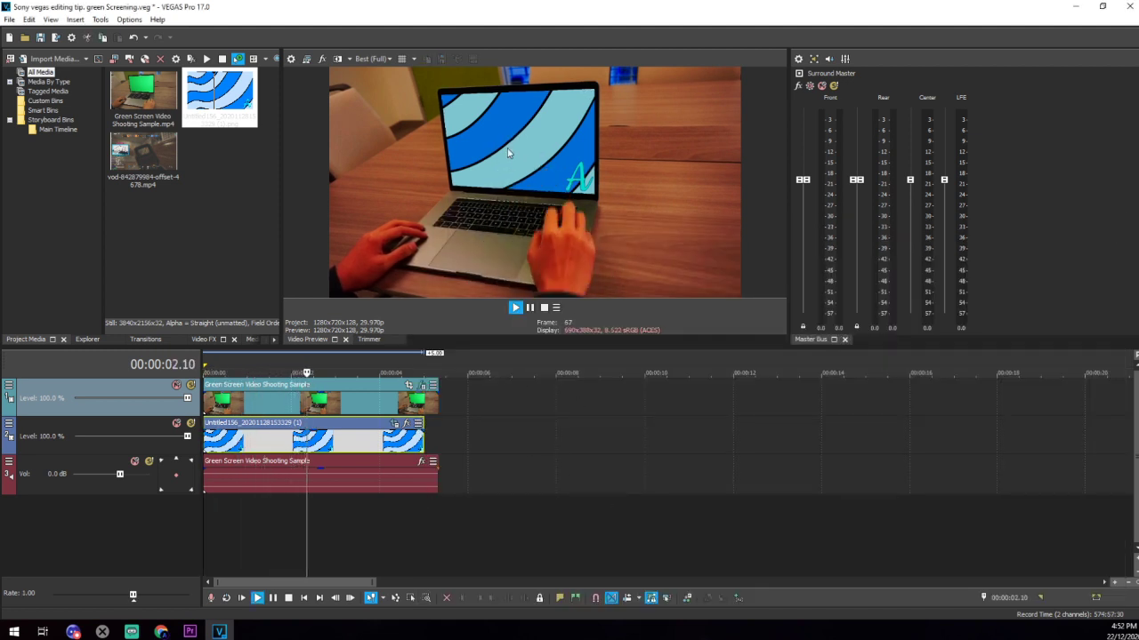
{"action": "key", "text": "space"}
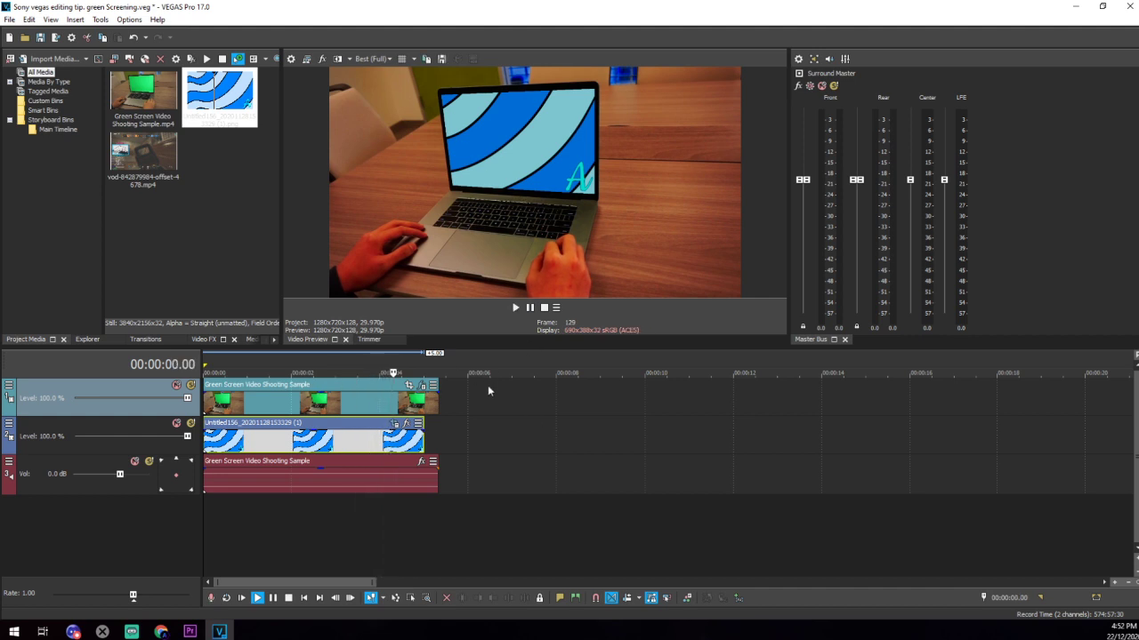
Replace the wave image on the second video track with the vod-842879984-offset-4678.mp4 gameplay clip, starting at the timeline's beginning
{"action": "left_click", "coordinate": [322, 444]}
{"action": "key", "text": "Delete"}
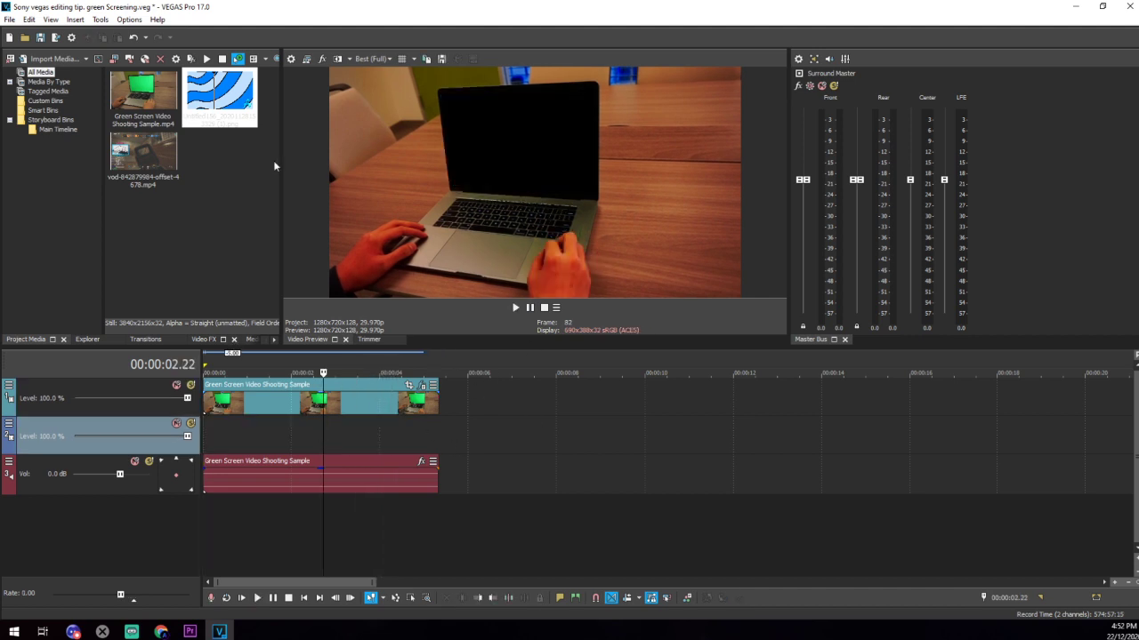
{"action": "left_click_drag", "start_coordinate": [162, 154], "coordinate": [205, 427]}
Split the gameplay clip at 00:00:05.10, where the laptop clip ends, and delete the remaining part
{"action": "left_click", "coordinate": [437, 440]}
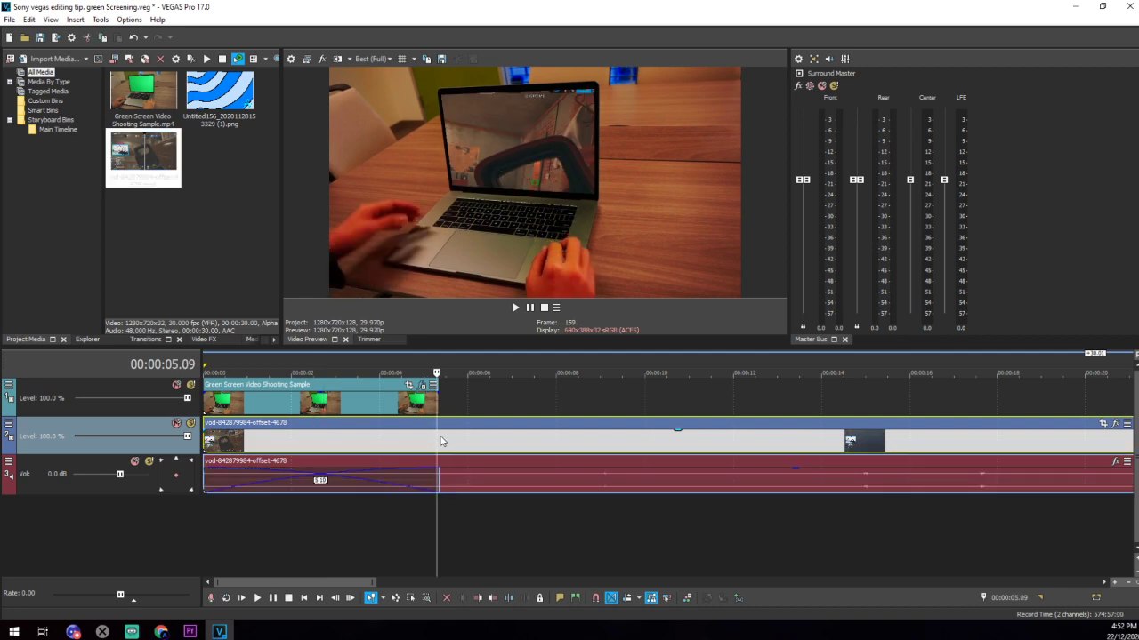
{"action": "key", "text": "Left"}
{"action": "key", "text": "s"}
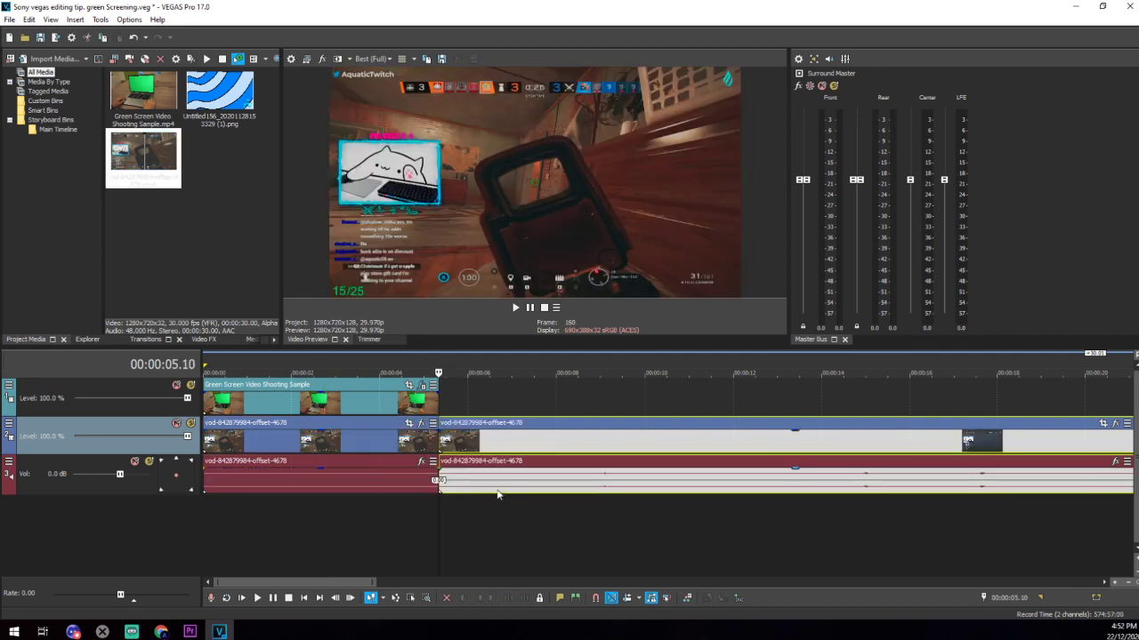
{"action": "left_click", "coordinate": [500, 488]}
{"action": "key", "text": "Delete"}
Play back the composite from 00:00:01.00 to check how the gameplay footage sits in the laptop screen
{"action": "left_click", "coordinate": [322, 479]}
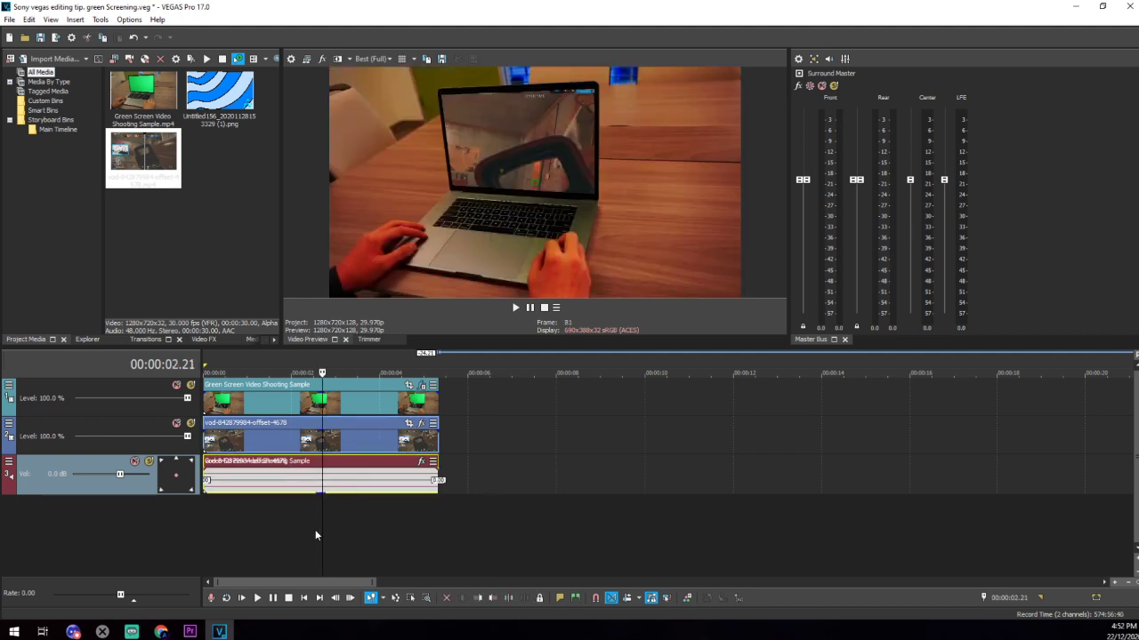
{"action": "left_click", "coordinate": [438, 523]}
{"action": "left_click", "coordinate": [248, 439]}
{"action": "key", "text": "space"}
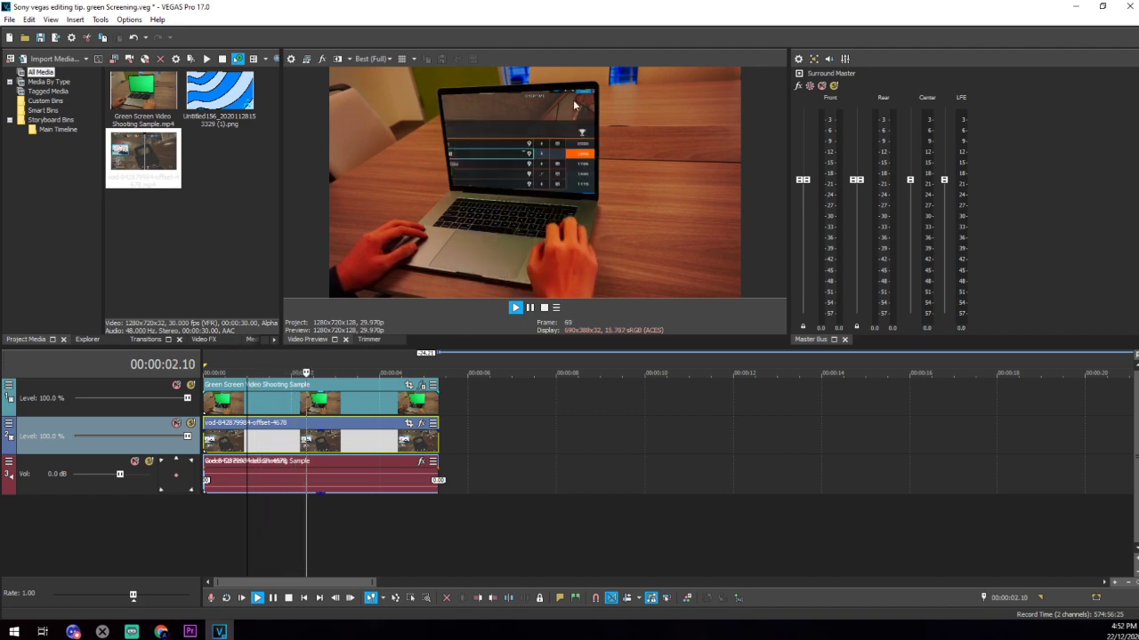
{"action": "key", "text": "space"}
Fit the gameplay footage into the laptop screen with a pan/crop frame of about 3,010 × 1,566, centred at 601.6, 648.5
{"action": "left_click", "coordinate": [408, 425]}
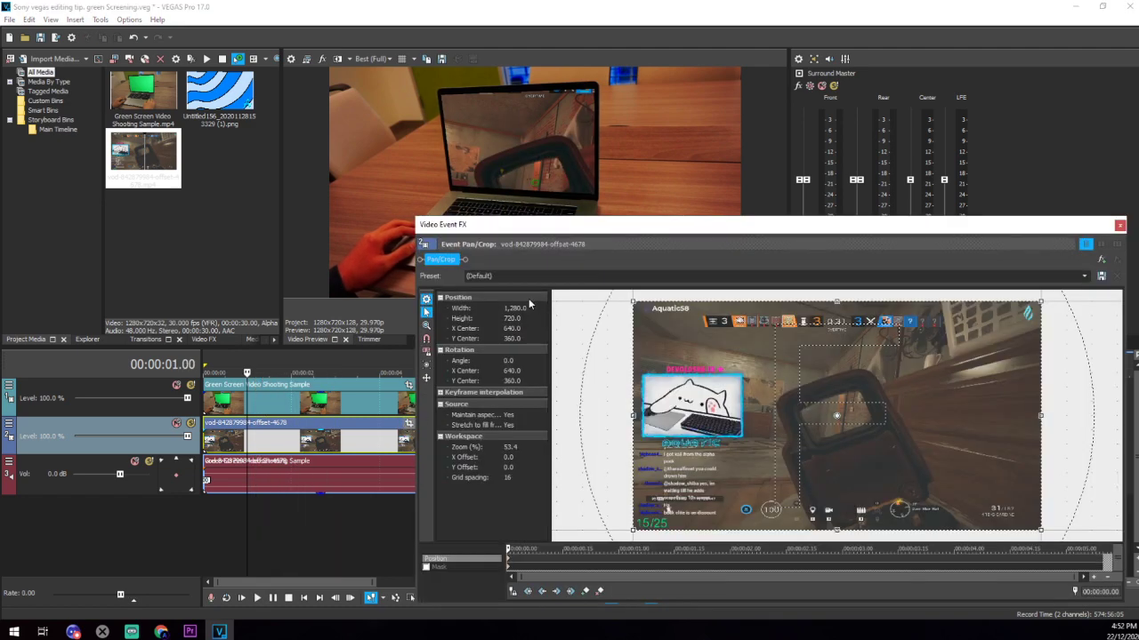
{"action": "left_click_drag", "start_coordinate": [690, 336], "coordinate": [721, 378]}
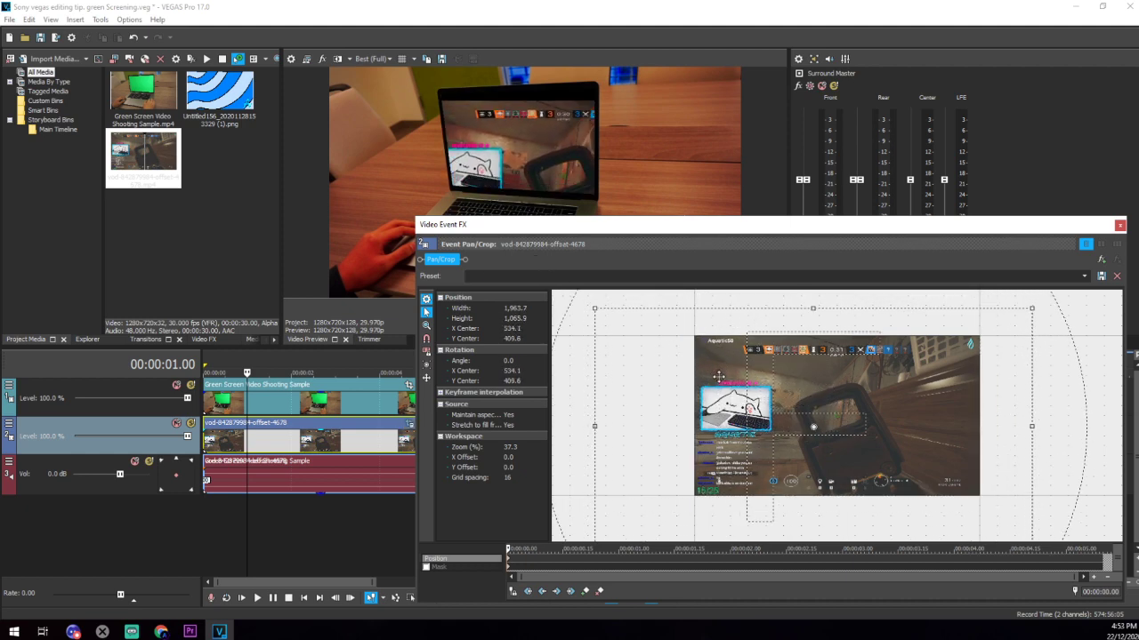
{"action": "scroll", "coordinate": [719, 376], "scroll_direction": "down", "scroll_amount": 2}
{"action": "left_click_drag", "start_coordinate": [659, 337], "coordinate": [567, 304]}
{"action": "left_click_drag", "start_coordinate": [628, 354], "coordinate": [698, 398]}
{"action": "left_click_drag", "start_coordinate": [645, 351], "coordinate": [564, 302]}
{"action": "left_click_drag", "start_coordinate": [651, 353], "coordinate": [673, 384]}
{"action": "right_click", "coordinate": [682, 310]}
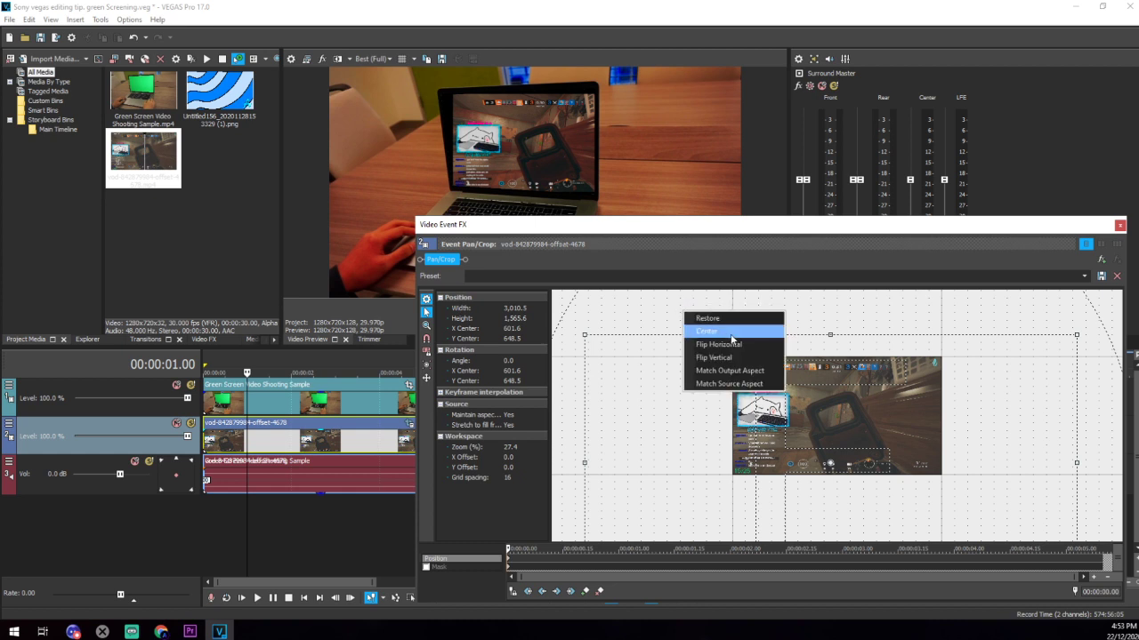
{"action": "left_click", "coordinate": [606, 302]}
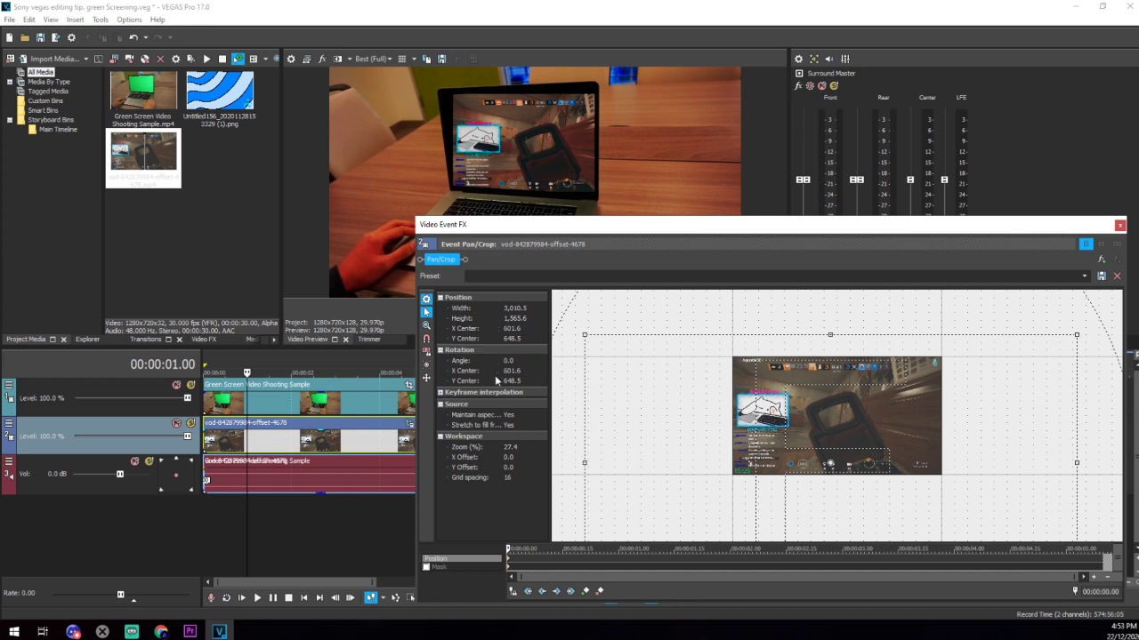
{"action": "left_click", "coordinate": [440, 393]}
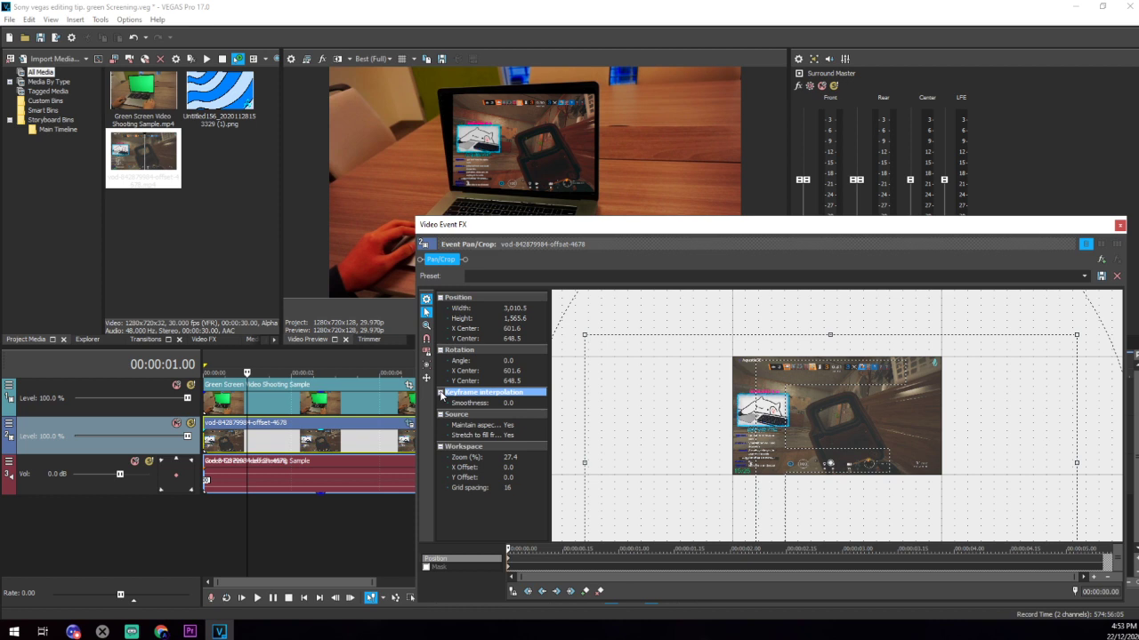
Set the pan/crop workspace's Y offset for the gameplay clip to about -223.5
{"action": "left_click", "coordinate": [487, 516]}
{"action": "left_click", "coordinate": [481, 478]}
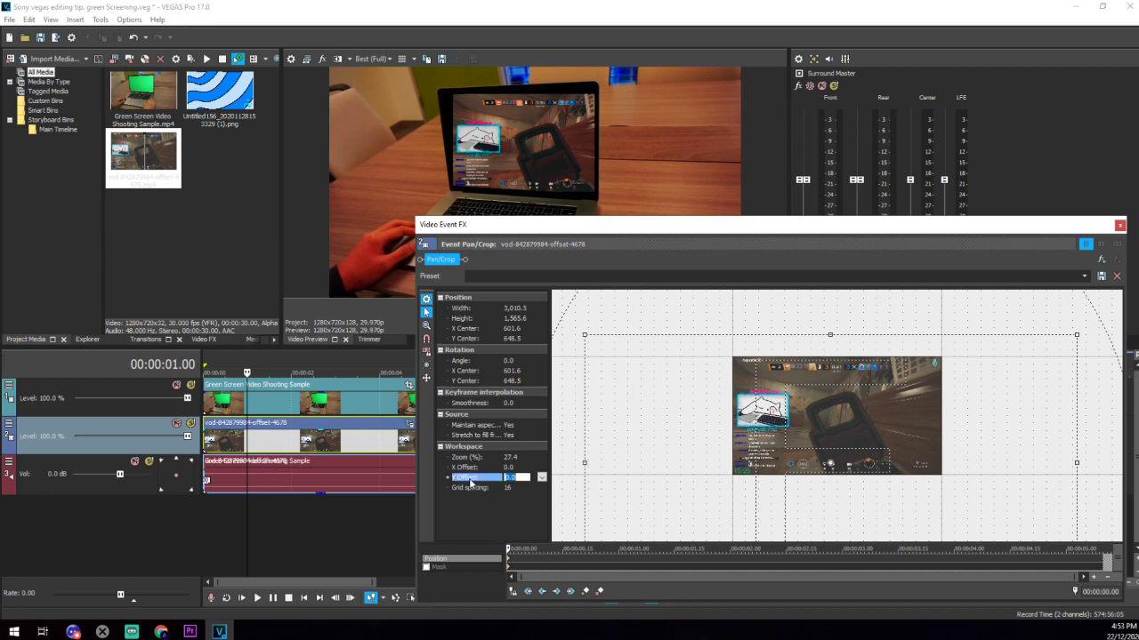
{"action": "left_click", "coordinate": [542, 478]}
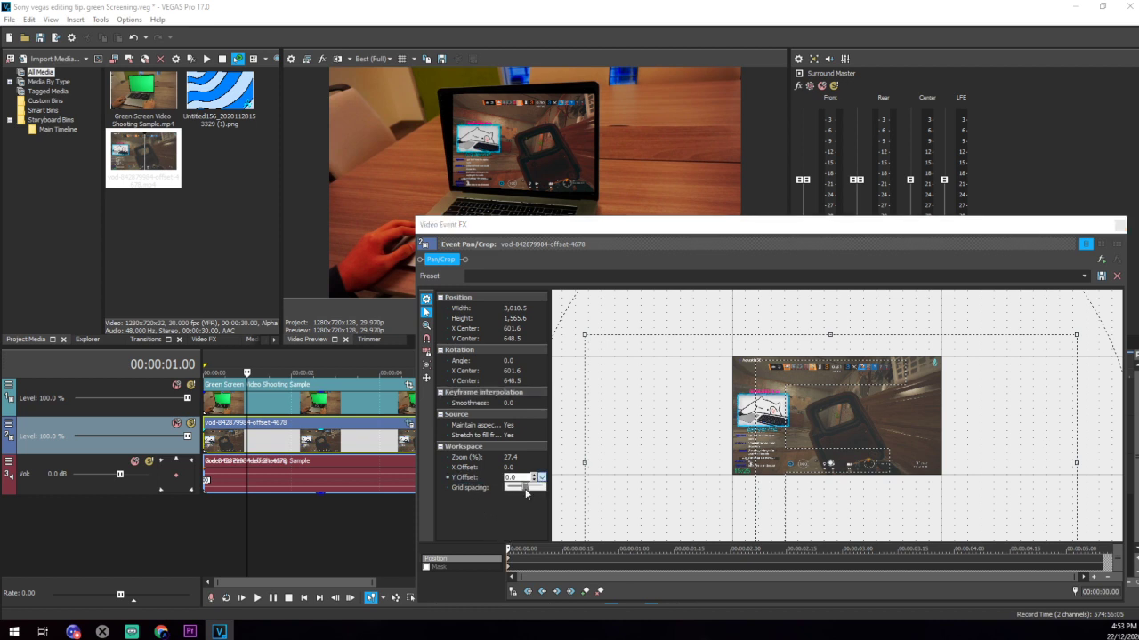
{"action": "left_click_drag", "start_coordinate": [525, 490], "coordinate": [517, 516]}
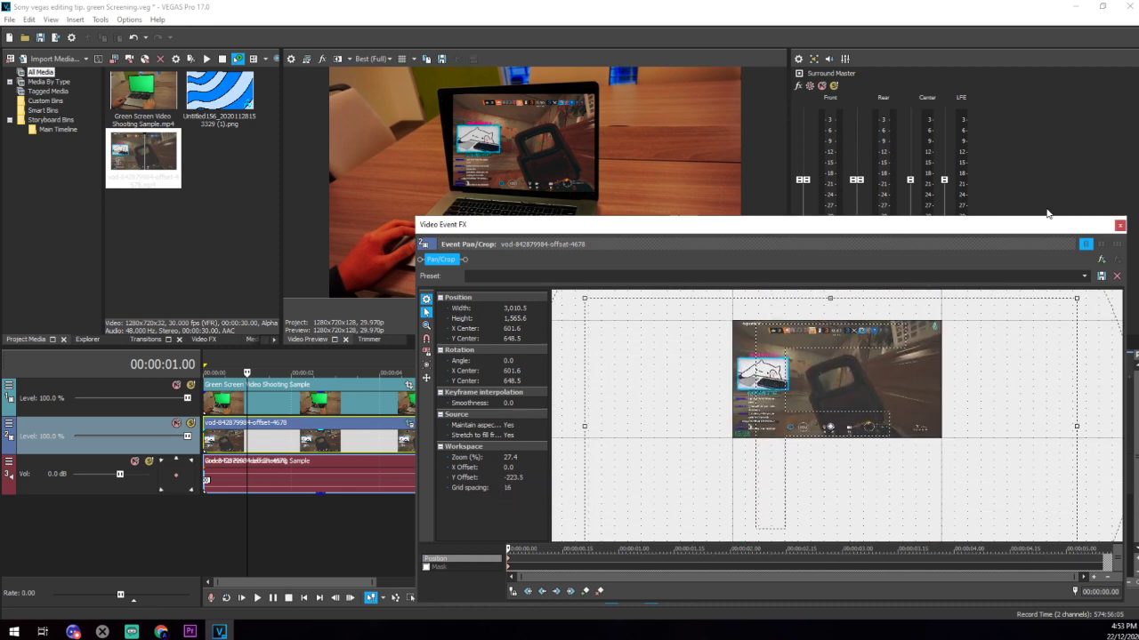
Refit the gameplay footage to the laptop screen by shifting its pan/crop frame to about 670.9, 641.2 and shrinking the frame slightly
{"action": "mouse_move", "coordinate": [729, 353]}
{"action": "left_mouse_down"}
{"action": "mouse_move", "coordinate": [741, 362]}
{"action": "mouse_move", "coordinate": [740, 350]}
{"action": "left_mouse_up"}
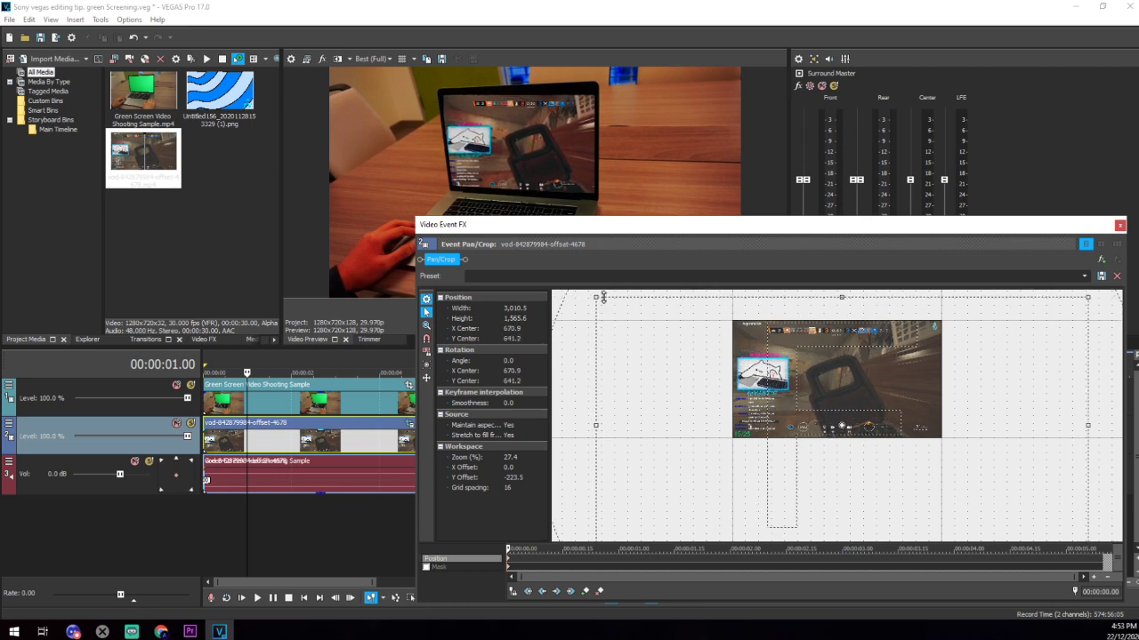
{"action": "left_click_drag", "start_coordinate": [596, 297], "coordinate": [616, 305]}
{"action": "mouse_move", "coordinate": [680, 340]}
{"action": "left_mouse_down"}
{"action": "mouse_move", "coordinate": [674, 328]}
{"action": "mouse_move", "coordinate": [678, 337]}
{"action": "left_mouse_up"}
{"action": "left_click", "coordinate": [1120, 225]}
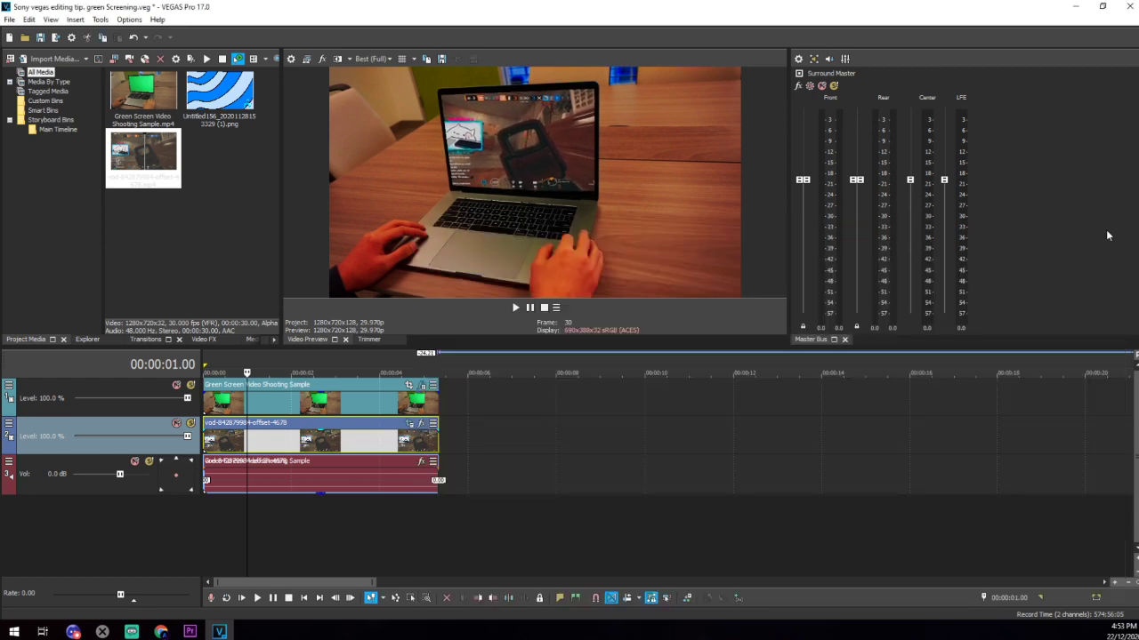
Play back the composite from 00:00:01.08 to check the fit of the gameplay footage in the laptop screen
{"action": "left_click", "coordinate": [259, 501]}
{"action": "key", "text": "space"}
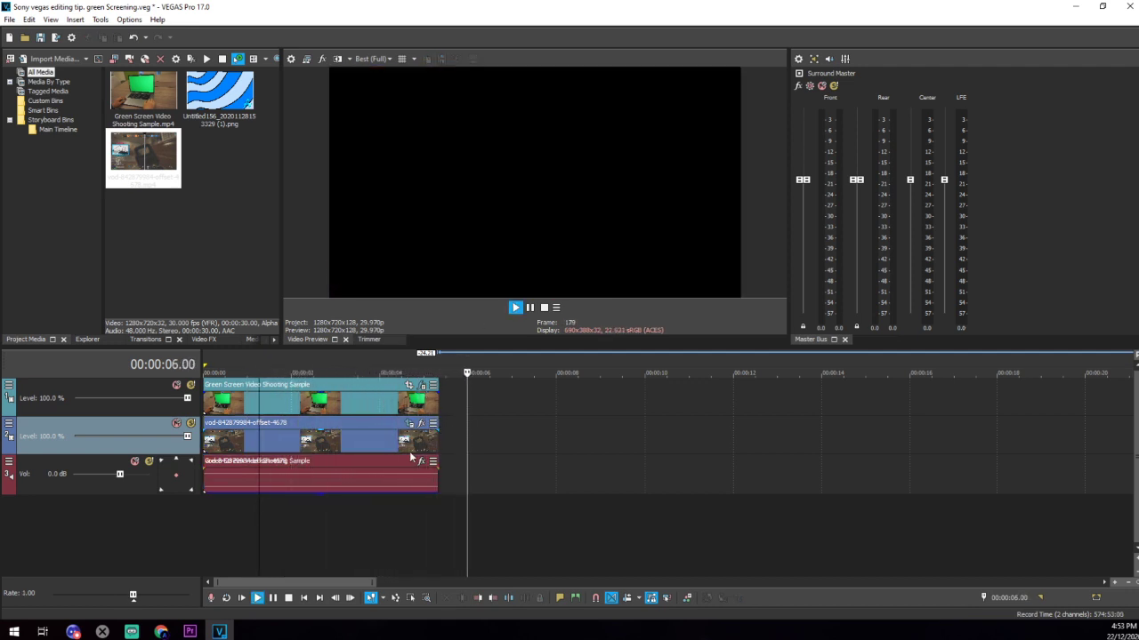
{"action": "key", "text": "space"}
{"action": "key", "text": "space"}
{"action": "key", "text": "space"}
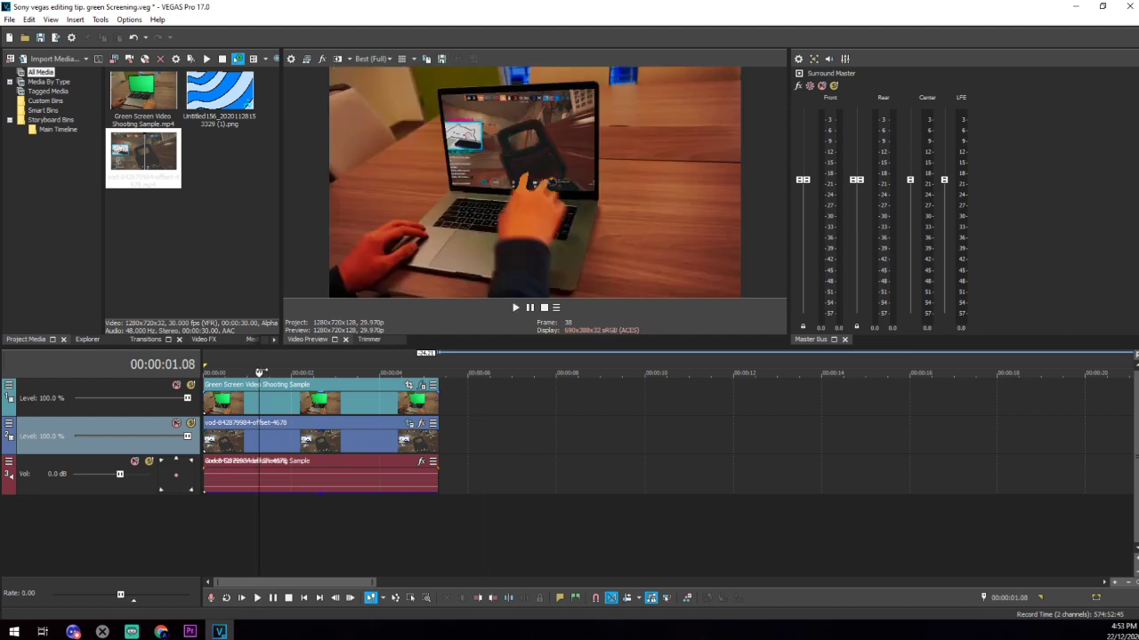
Review the whole composite by playing it from 00:00:00.05, near the timeline's beginning, past the clips' end
{"action": "key", "text": "j"}
{"action": "key", "text": "space"}
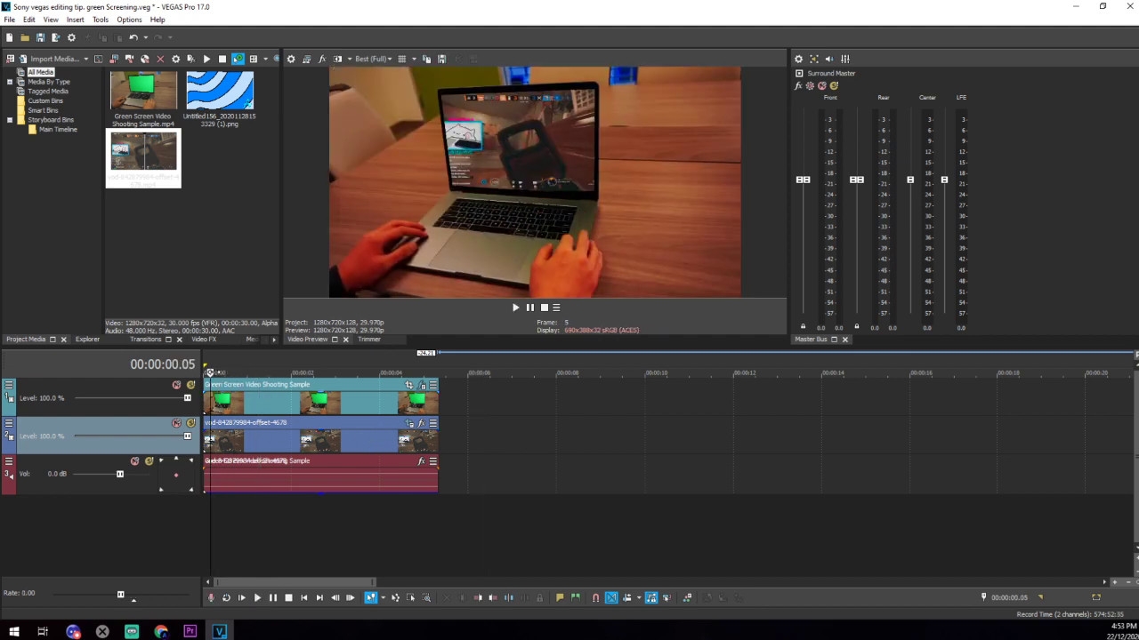
{"action": "key", "text": "space"}
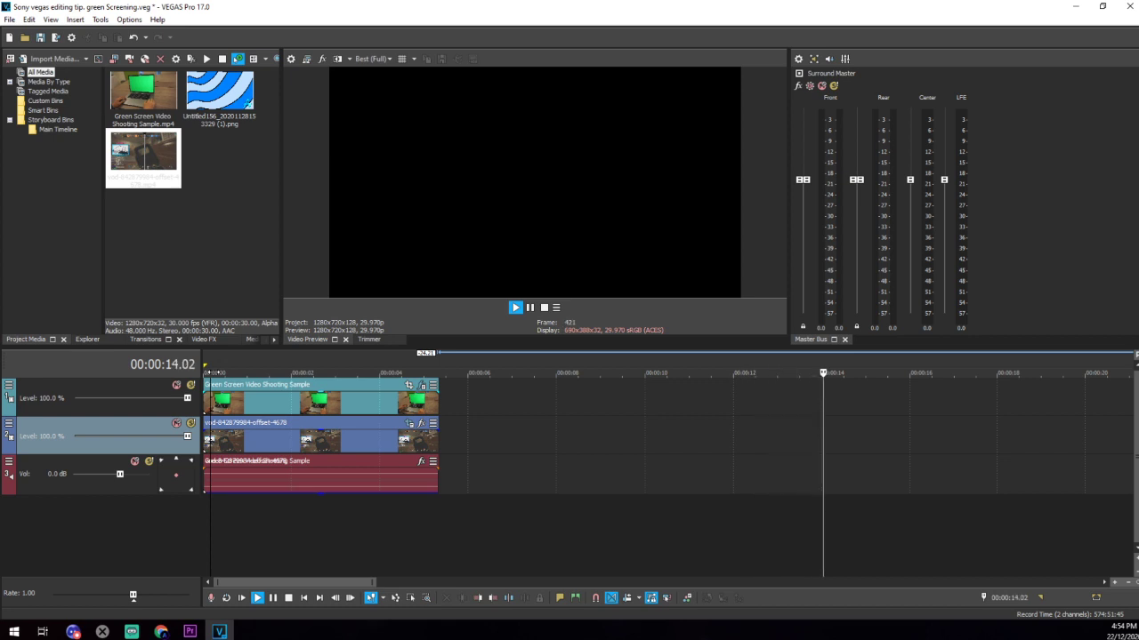
{"action": "key", "text": "space"}
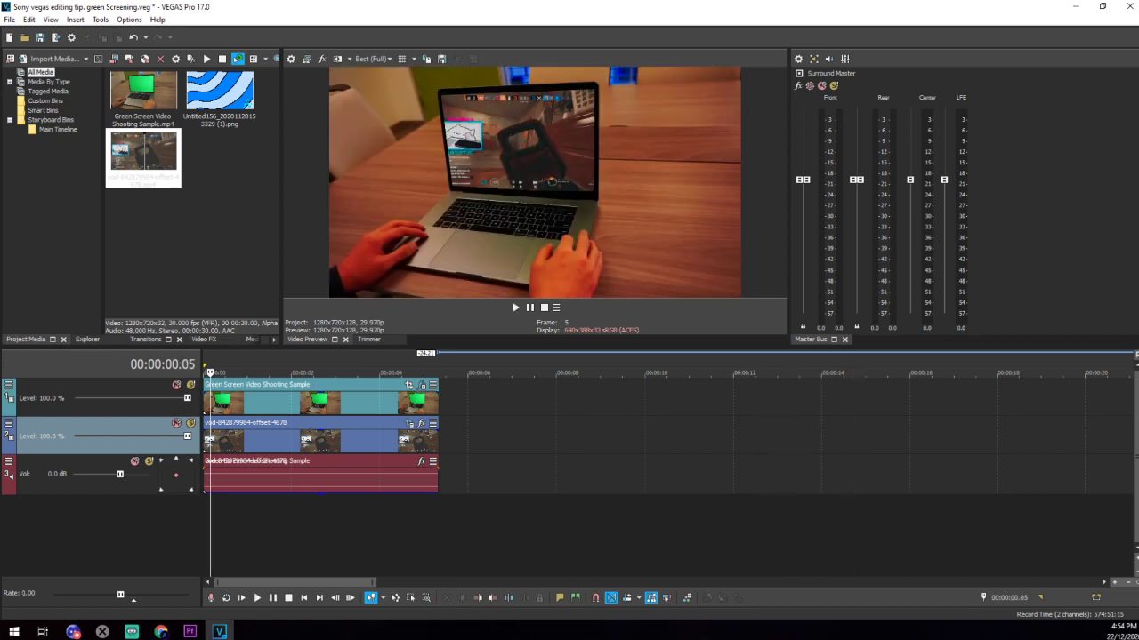